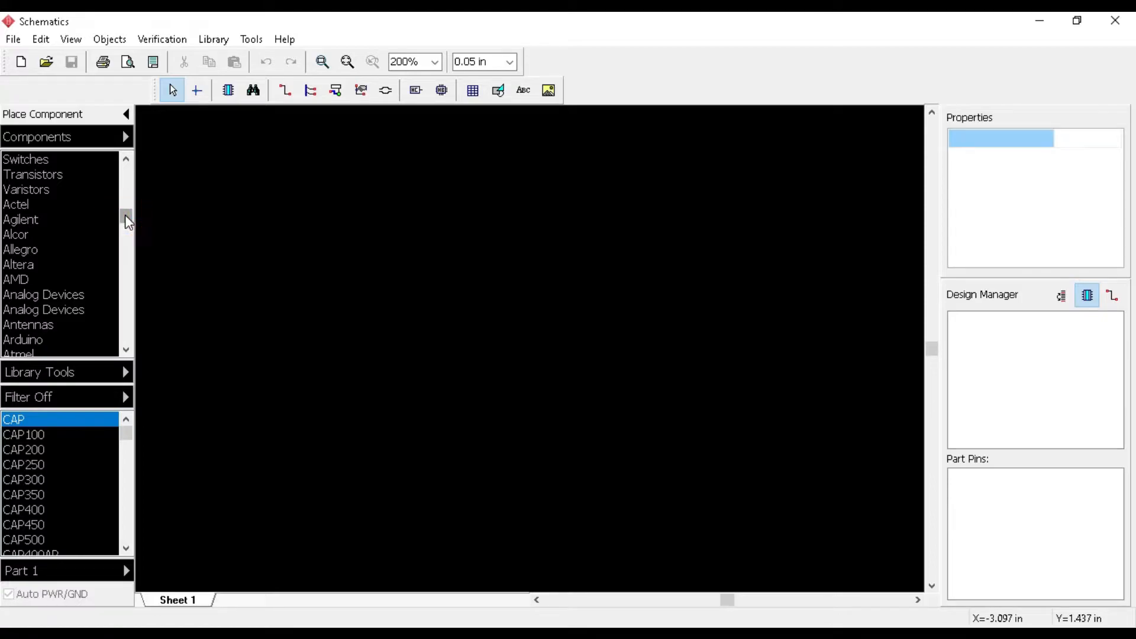
Place an ATMEGA328_PDIP28 microcontroller from the Atmel library in the middle of the schematic sheet.
left_click(30, 338)
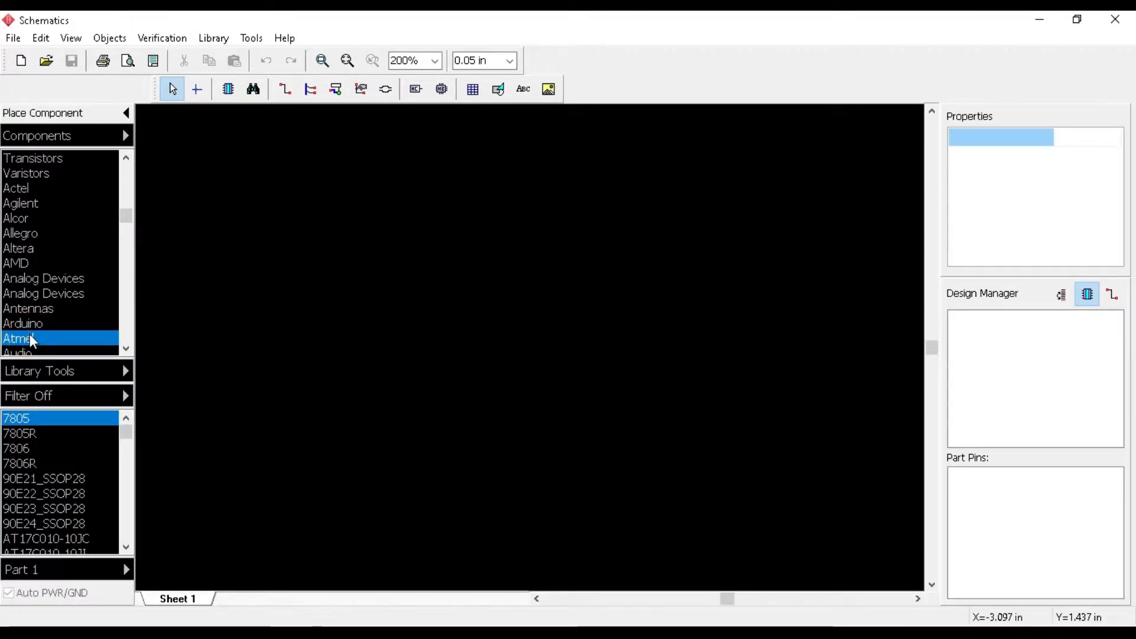
left_click_drag(126, 431, 127, 505)
scroll(122, 501, "down", 10)
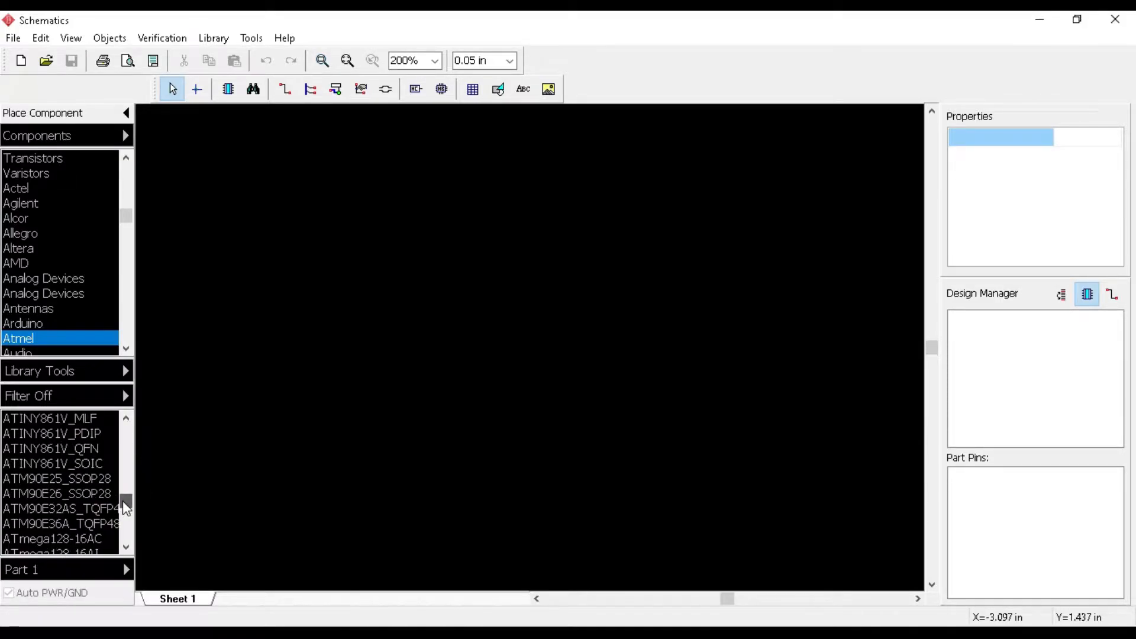
left_click(126, 548)
left_click_drag(126, 548, 126, 547)
left_click(116, 542)
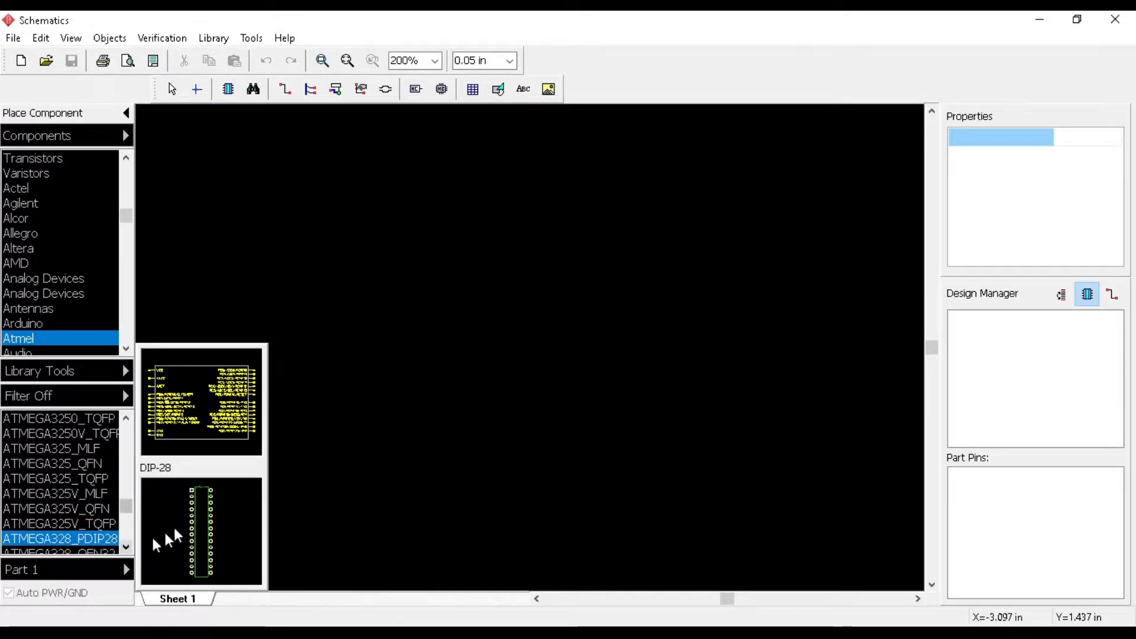
left_click(559, 333)
right_click(562, 329)
Place a six-pin header 644456-6 from the Con Headers library to the left of the microcontroller and adjust both parts' positions.
left_click_drag(126, 216, 126, 187)
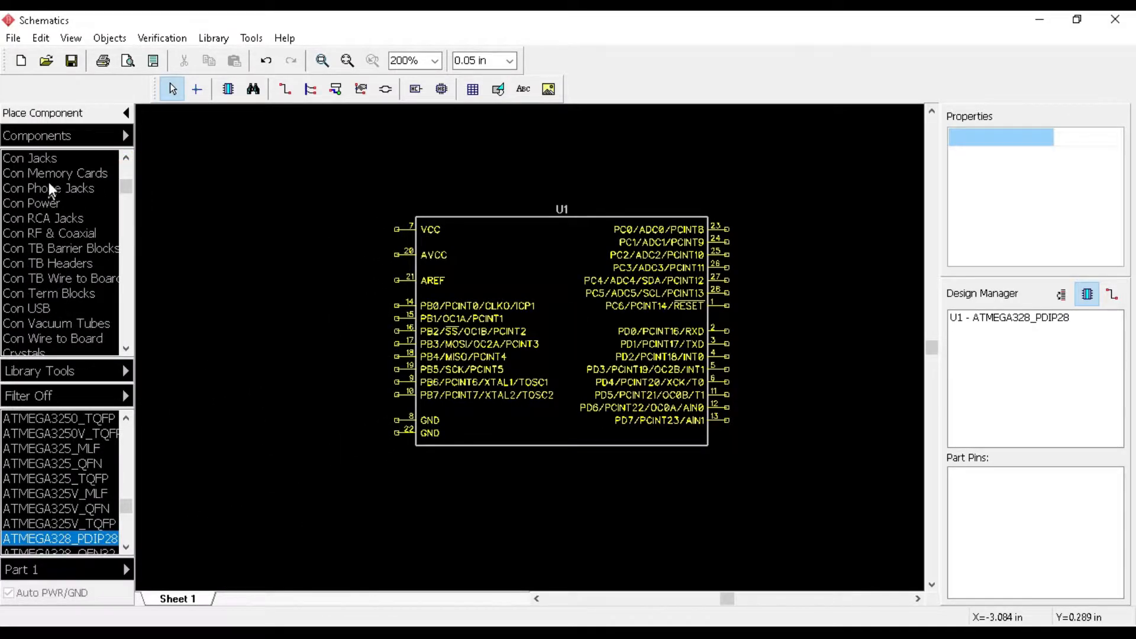
scroll(122, 296, "down", 3)
scroll(124, 182, "up", 4)
left_click(94, 203)
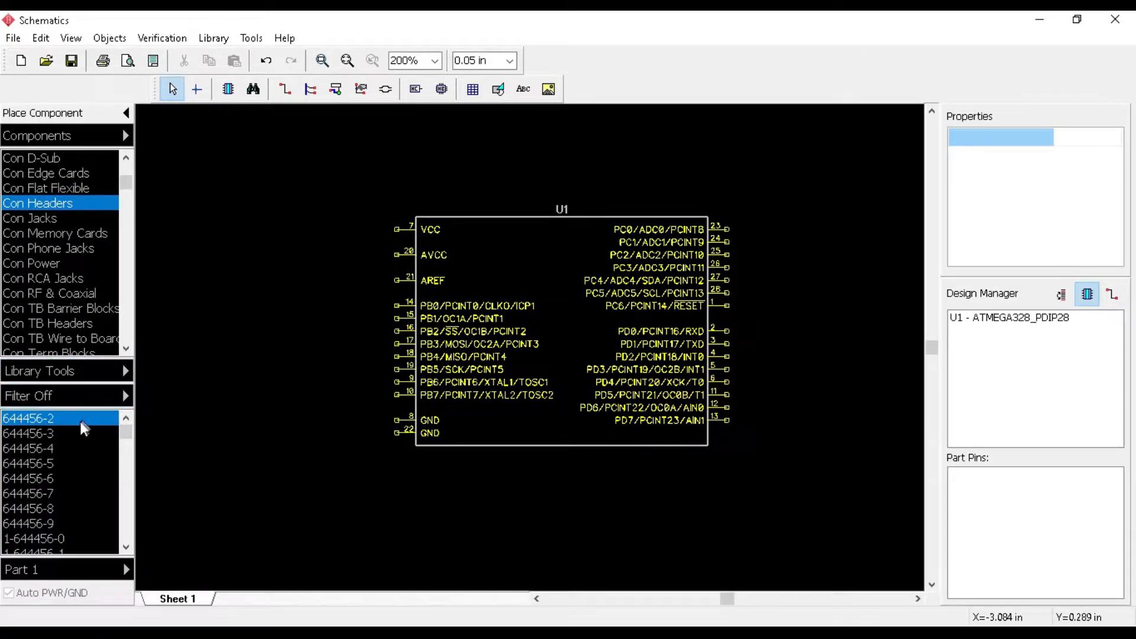
left_click(46, 480)
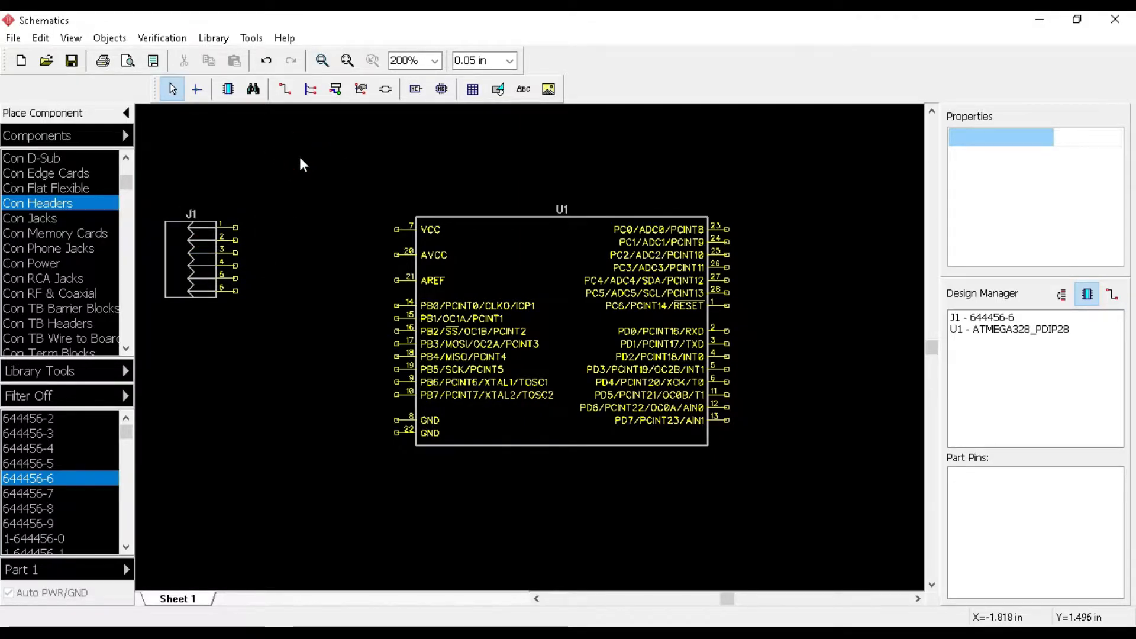
left_click_drag(581, 376, 587, 376)
left_click_drag(200, 258, 198, 288)
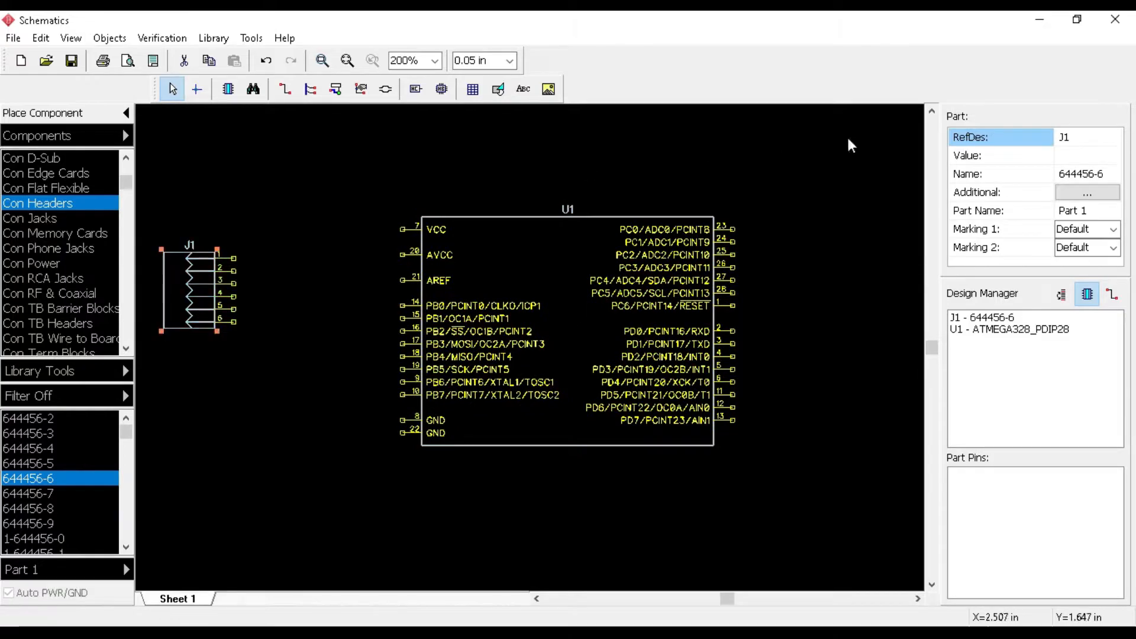
Place a two-pin header 644456-2 above J1 and a CAP capacitor from the Discrete library between J1 and U1.
left_click(932, 111)
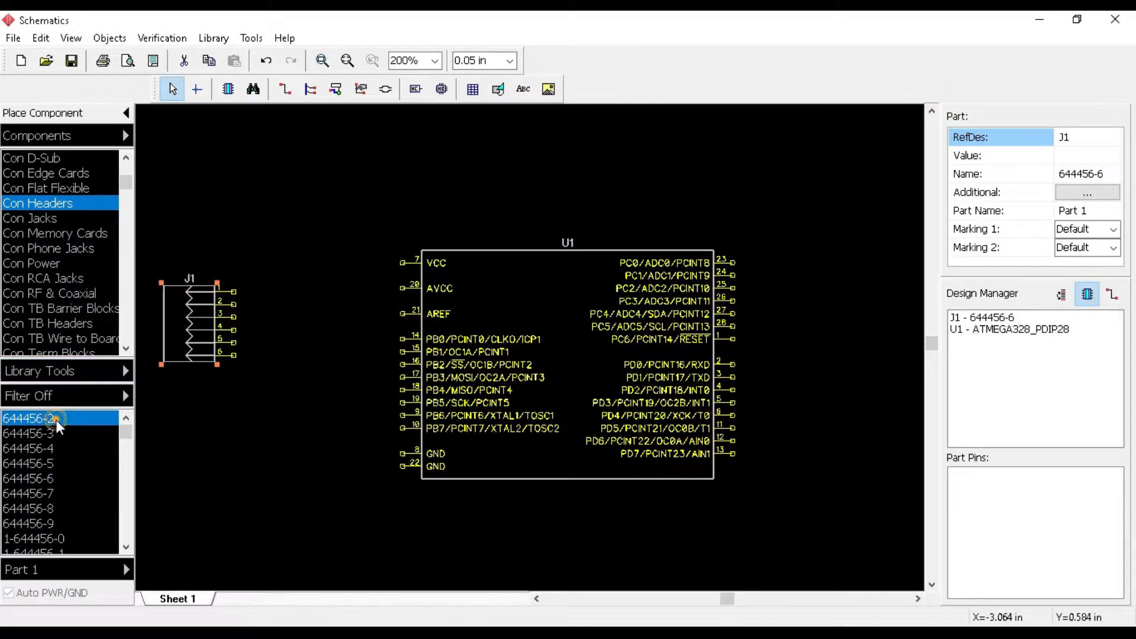
left_click(214, 178)
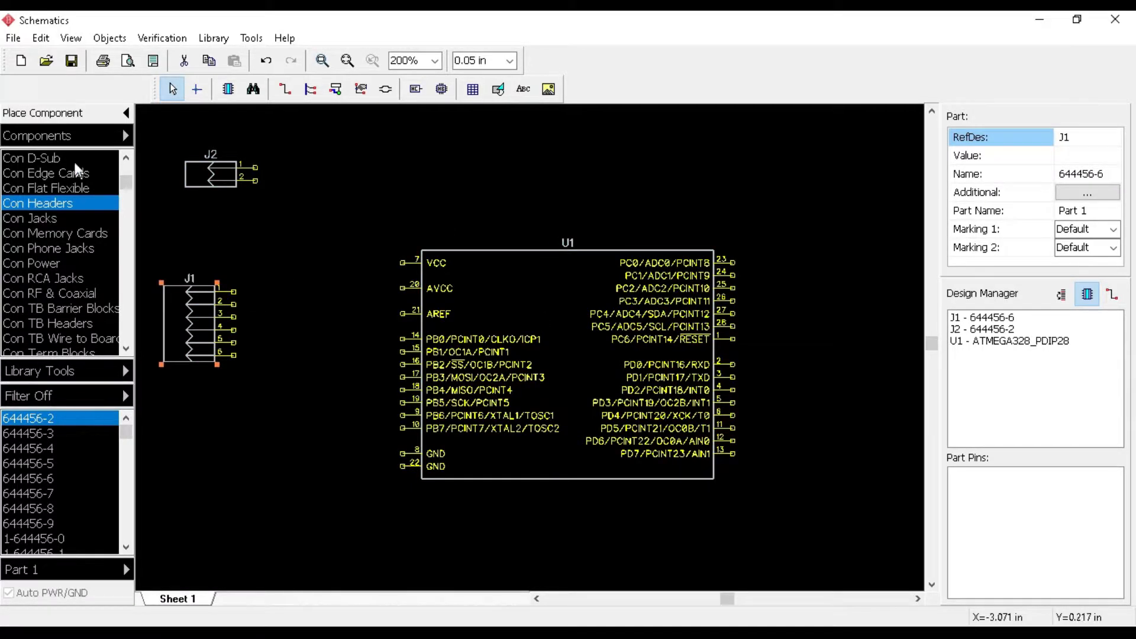
scroll(77, 198, "up", 5)
left_click(41, 159)
left_click(23, 418)
left_click(298, 255)
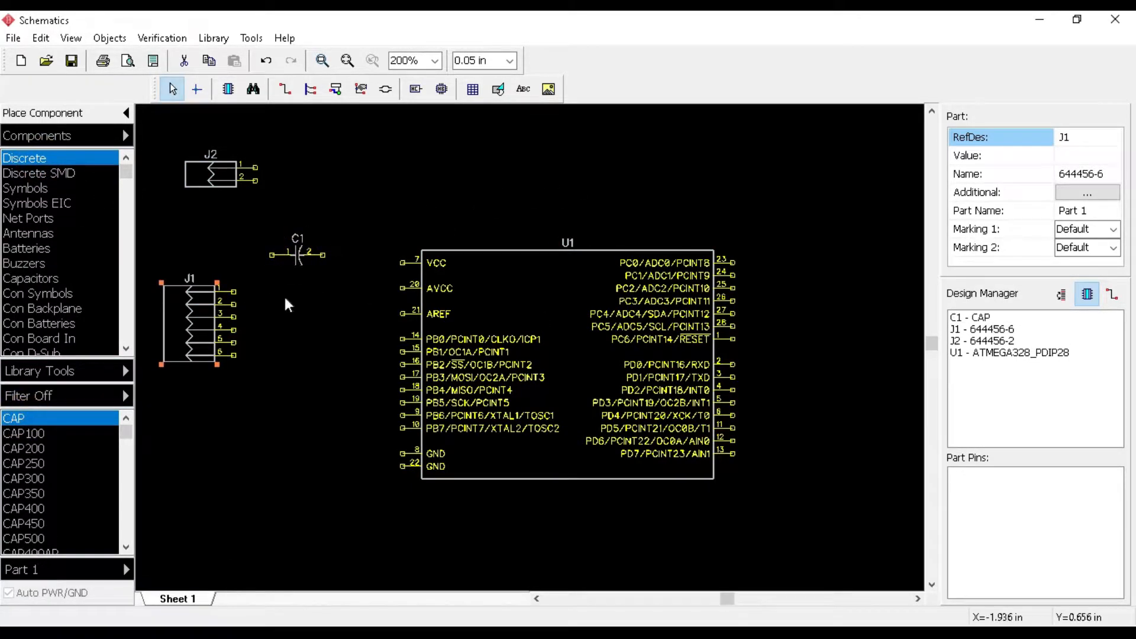
Wire J1 pin 1 to C1 pin 1 and C1 pin 2 to U1's RESET pin.
left_click_drag(234, 291, 272, 254)
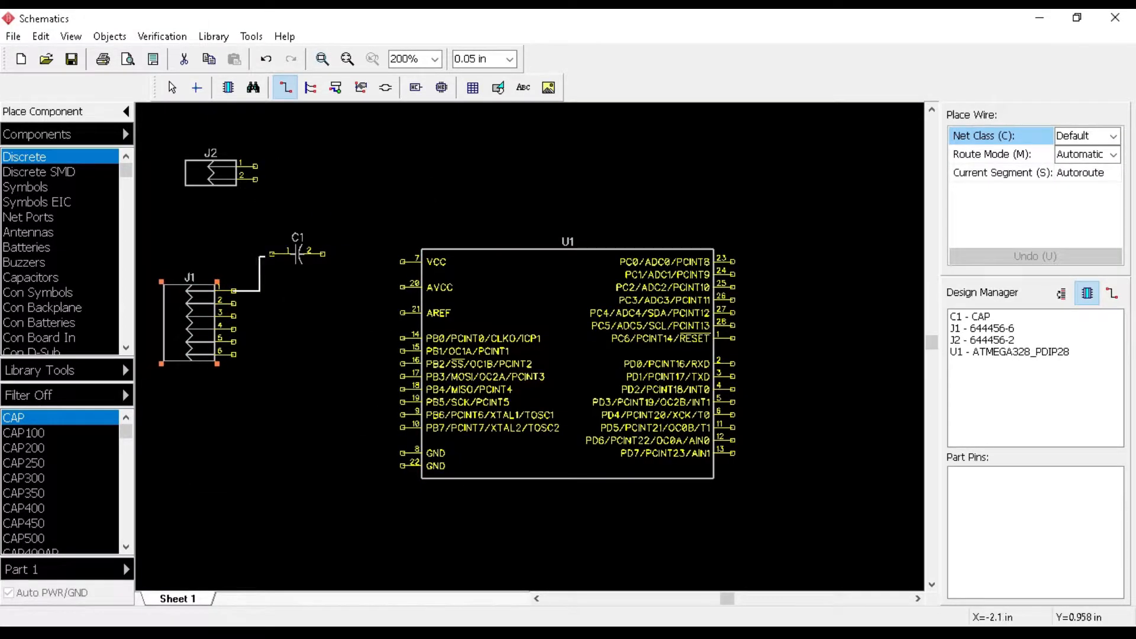
left_click(269, 254)
left_click(320, 255)
left_click(733, 338)
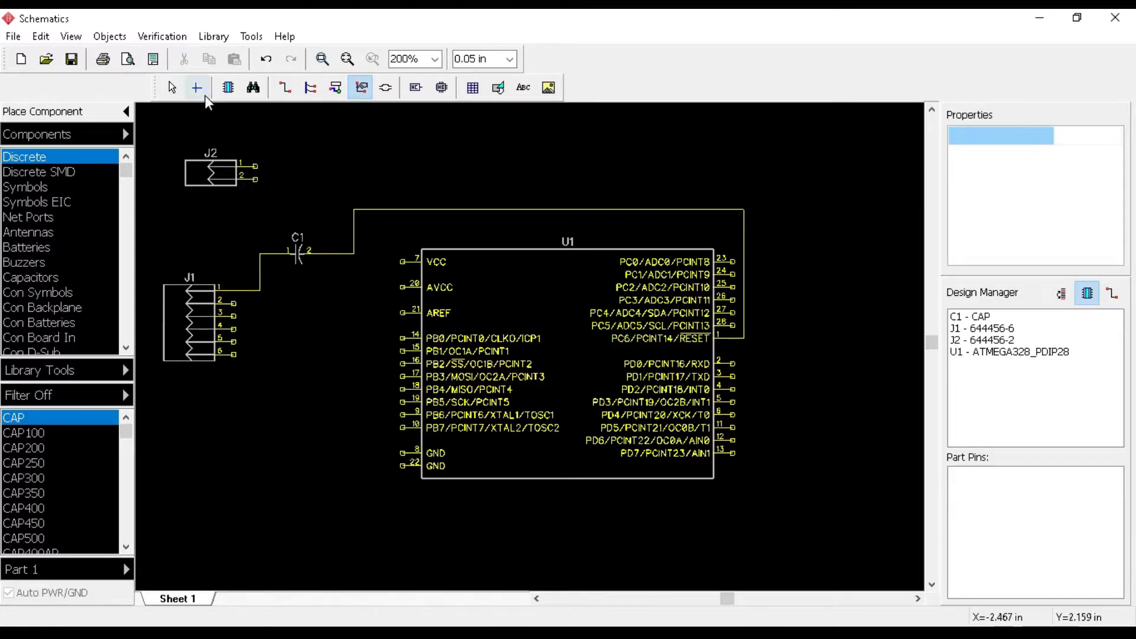
Wire J1 pin 3 to U1's RXD pin and J1 pin 2 to U1's TXD pin.
left_click(286, 87)
left_click(733, 364)
left_click(233, 316)
left_click(233, 304)
left_click(733, 377)
Wire J2 pin 1 to J1 pin 4 and J2 pin 2 to J1 pin 6, and shift C1 closer to U1.
left_click(256, 166)
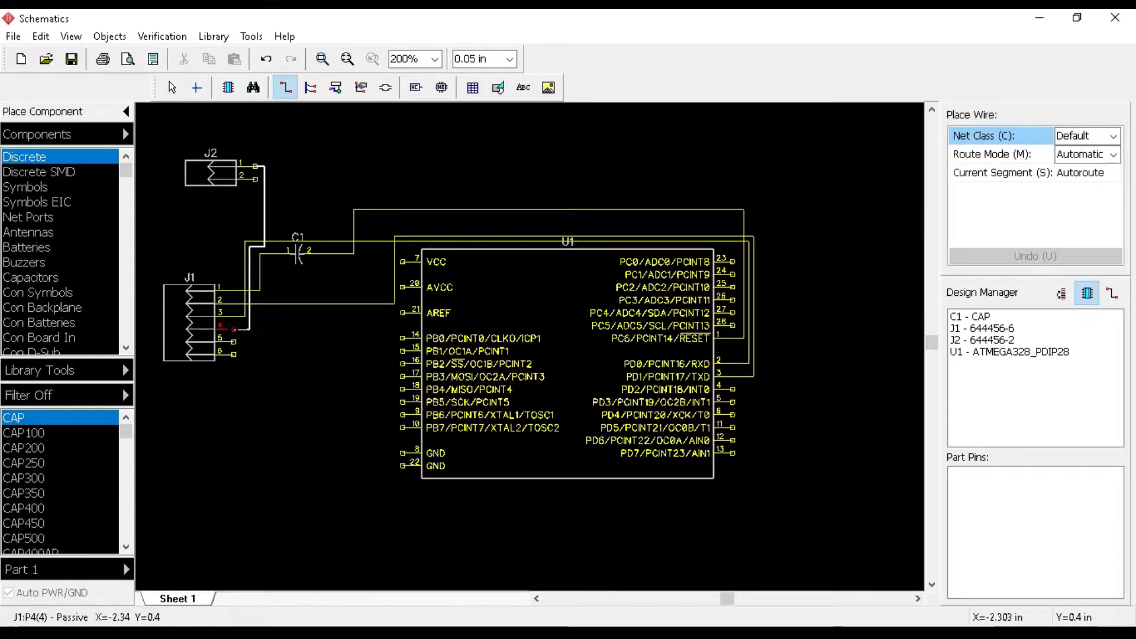
left_click(253, 180)
left_click_drag(311, 272, 344, 289)
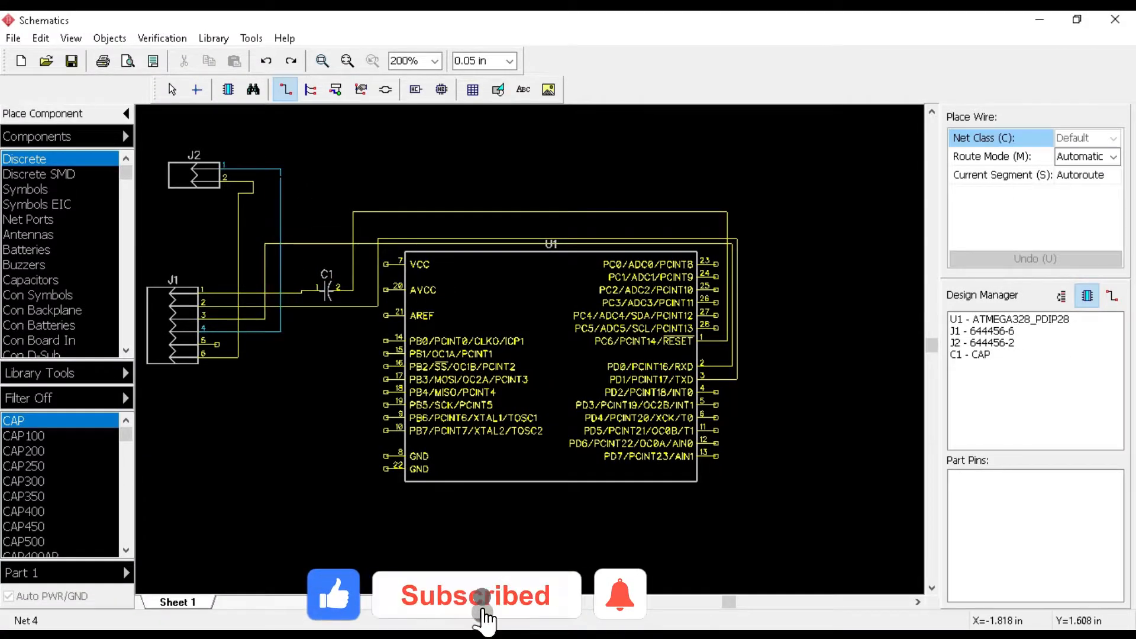
Wire the J2 pin 1 net to U1's AVCC and VCC pins, and the J1 pin 6 net to both GND pins.
left_click(280, 178)
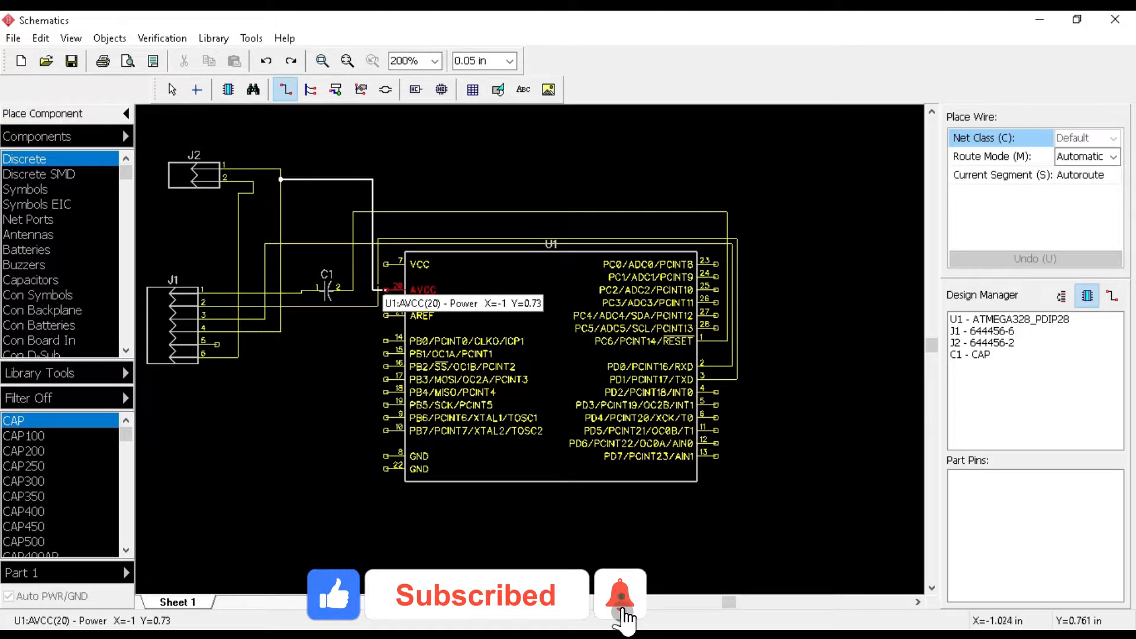
left_click(371, 265)
left_click(386, 465)
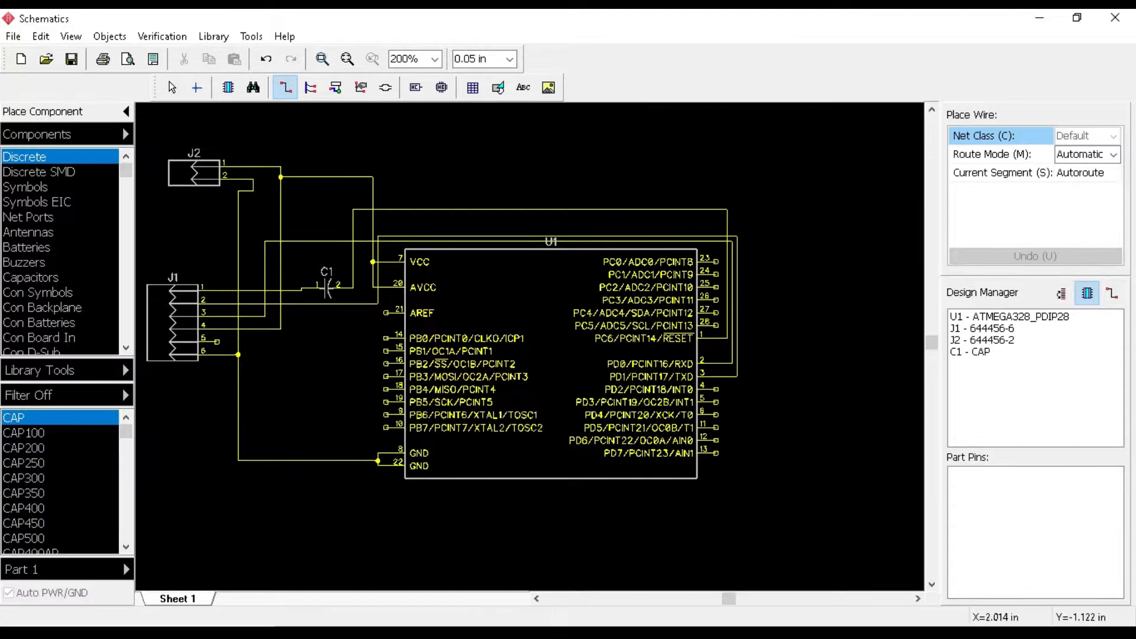
right_click(778, 523)
Space the vertical RESET, RXD and TXD wire segments farther apart to the right of U1.
left_click_drag(737, 313, 775, 312)
left_click_drag(727, 327, 761, 327)
left_click(831, 342)
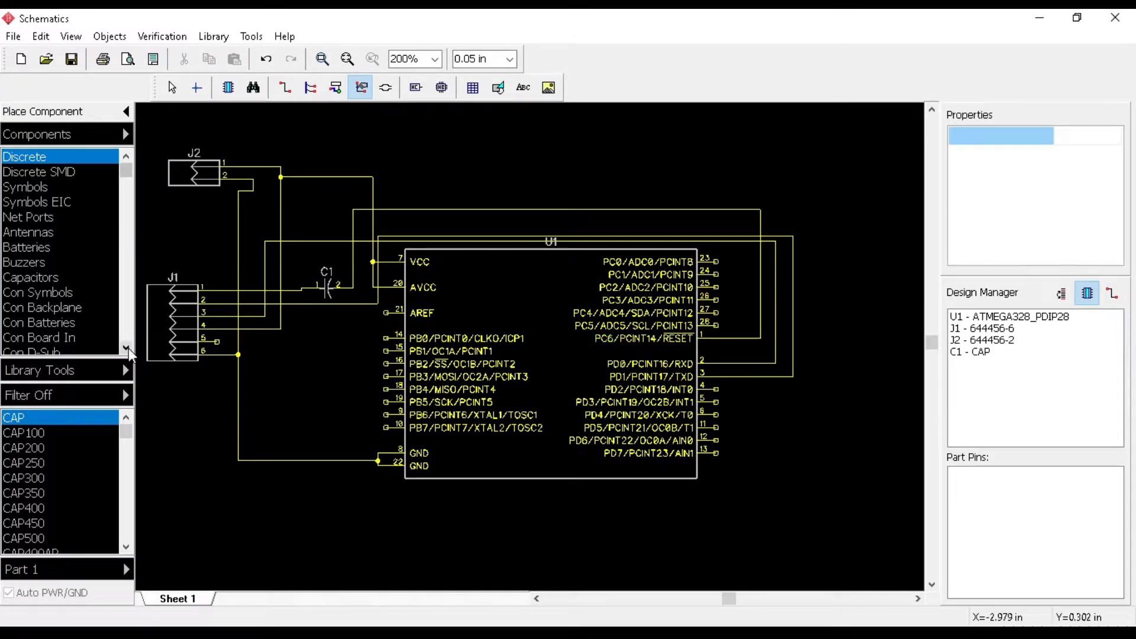
Place a 644456-6 header right of U1, rotate it to face the chip and wire its pins 6 to 1 to PC0 through PC5.
scroll(131, 354, "down", 5)
left_click(37, 203)
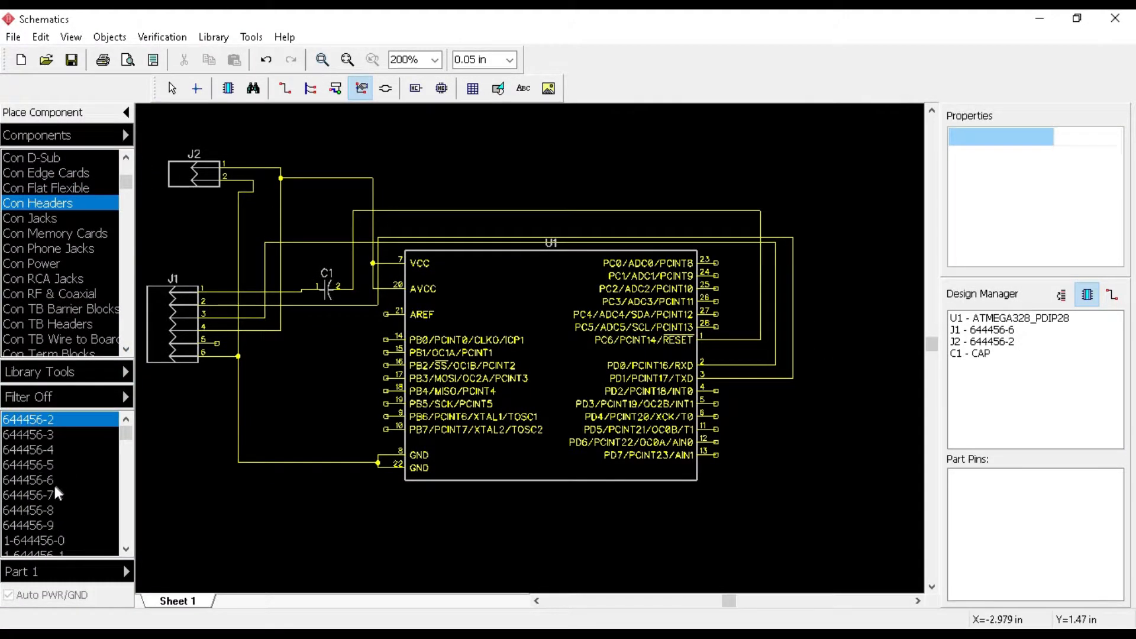
left_click(55, 483)
left_click(849, 308)
right_click(805, 320)
left_click(236, 134)
left_click(13, 37)
mouse_move(41, 37)
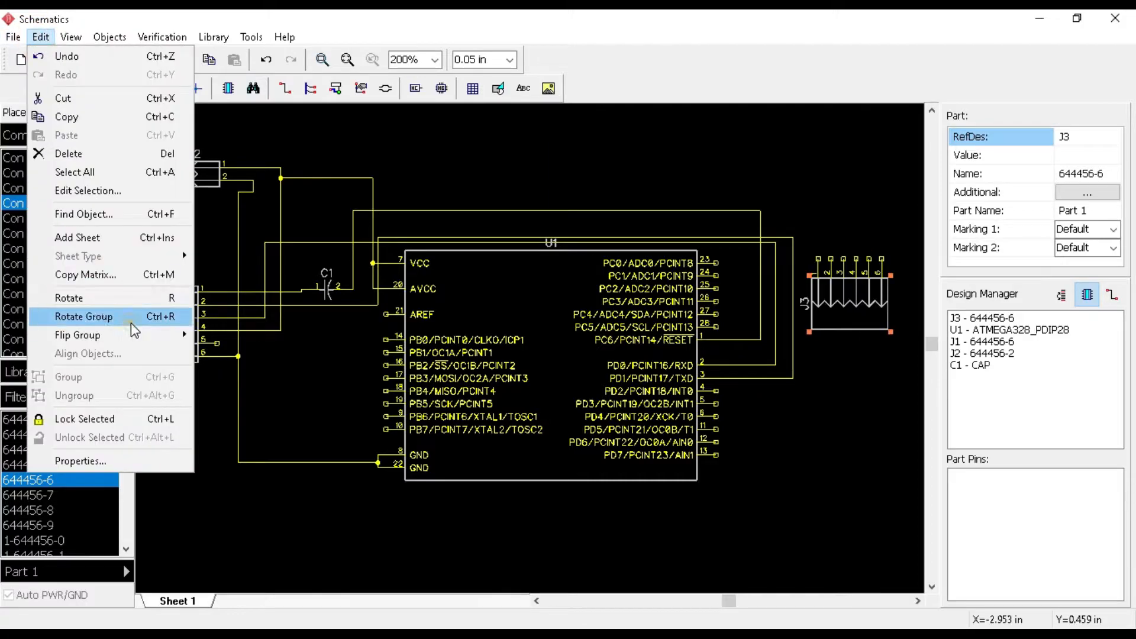
left_click(132, 325)
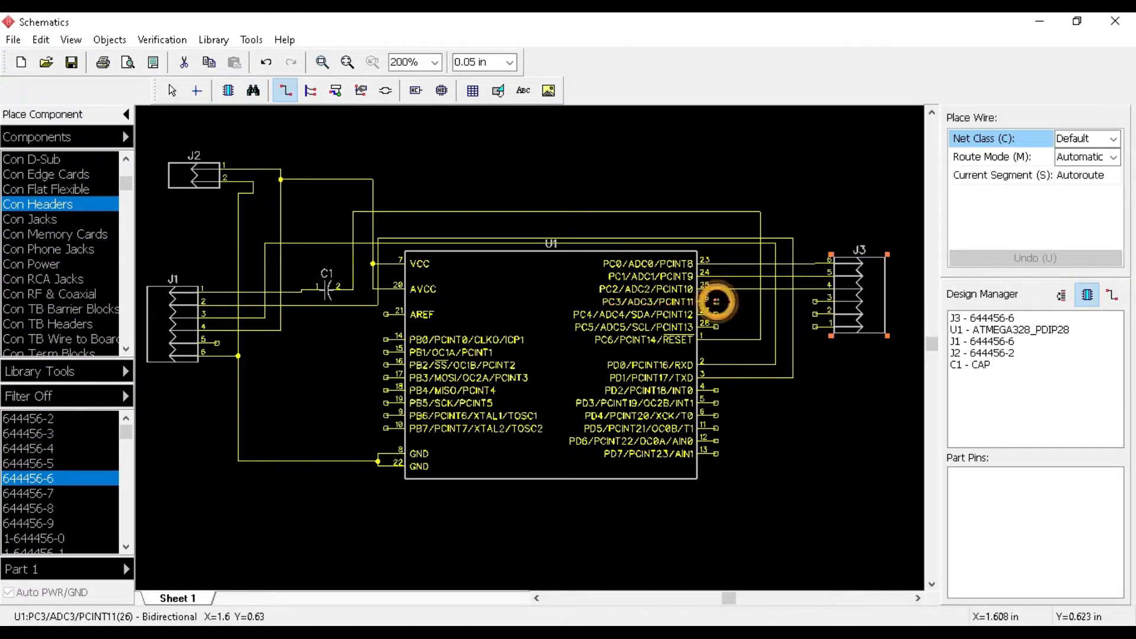
key("Escape")
Place another 644456-6 header to the left of U1, beside the port B pins.
left_click(47, 478)
left_click(303, 399)
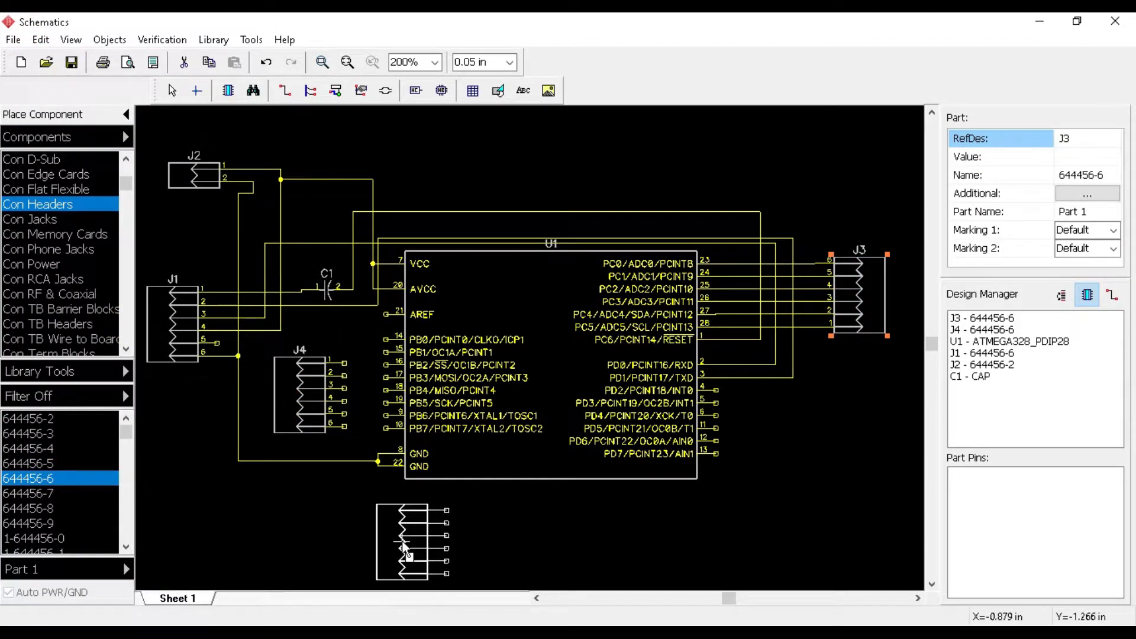
right_click(402, 542)
Wire J4 pins 1 to 6 to U1's PB0 through PB5 pins and move J4 slightly upward.
left_click(344, 363)
left_click(386, 340)
left_click(344, 401)
left_click(345, 413)
left_click(386, 390)
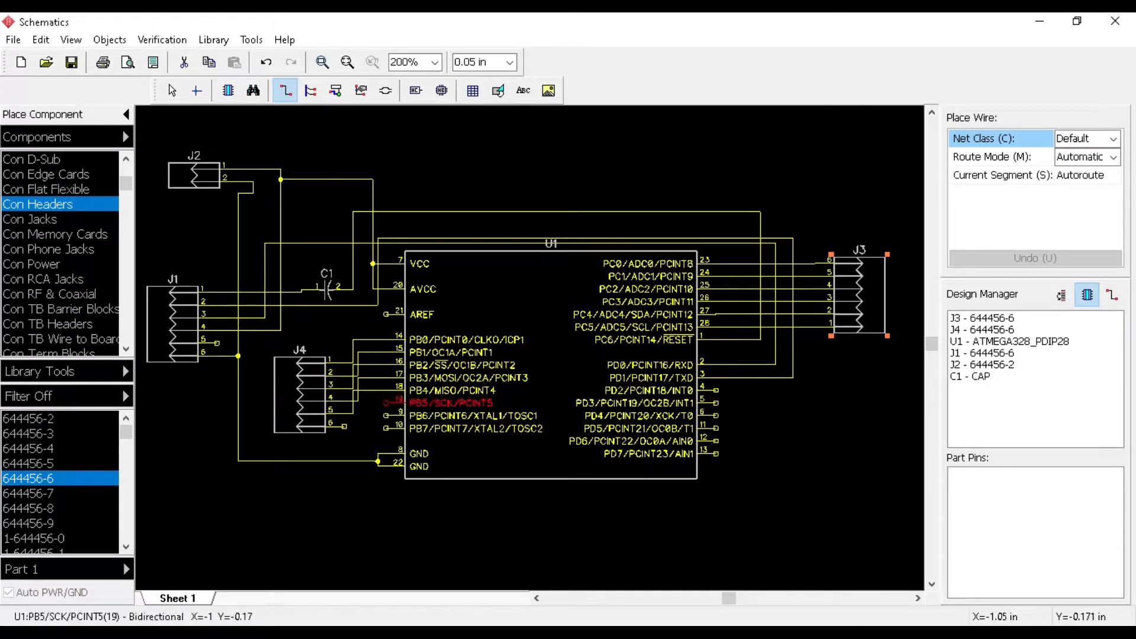
left_click(385, 403)
left_click(344, 427)
right_click(355, 421)
left_click(426, 504)
left_click_drag(354, 353, 344, 353)
left_click(413, 526)
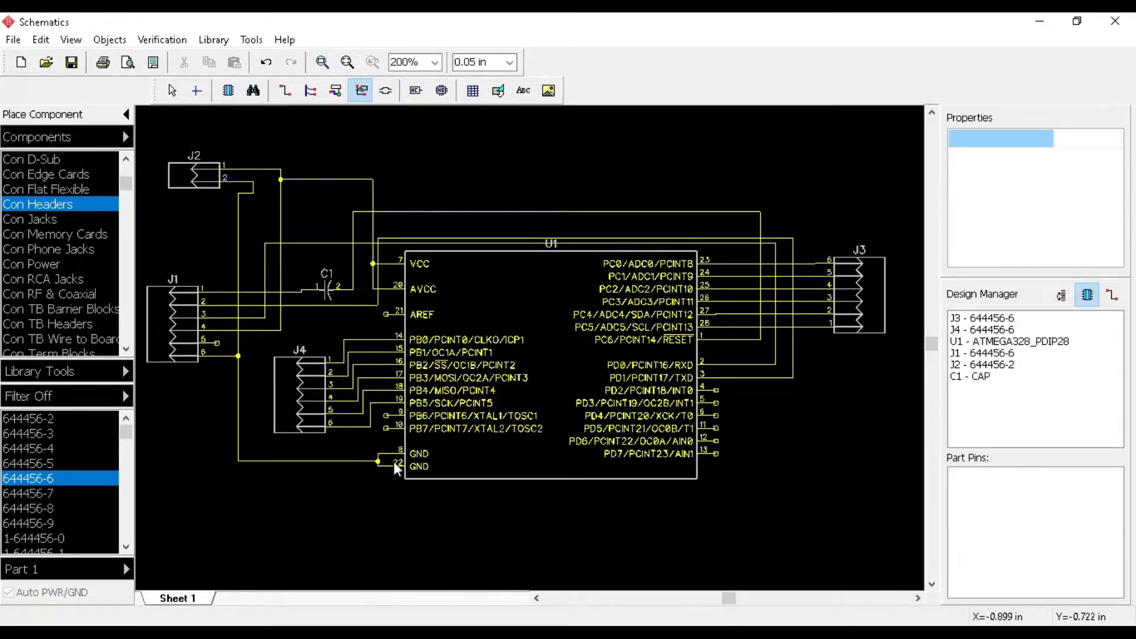
left_click_drag(298, 404, 297, 380)
left_click(385, 540)
Save the schematic to the Desktop as "design arduino uno".
key("ctrl+s")
left_click(377, 273)
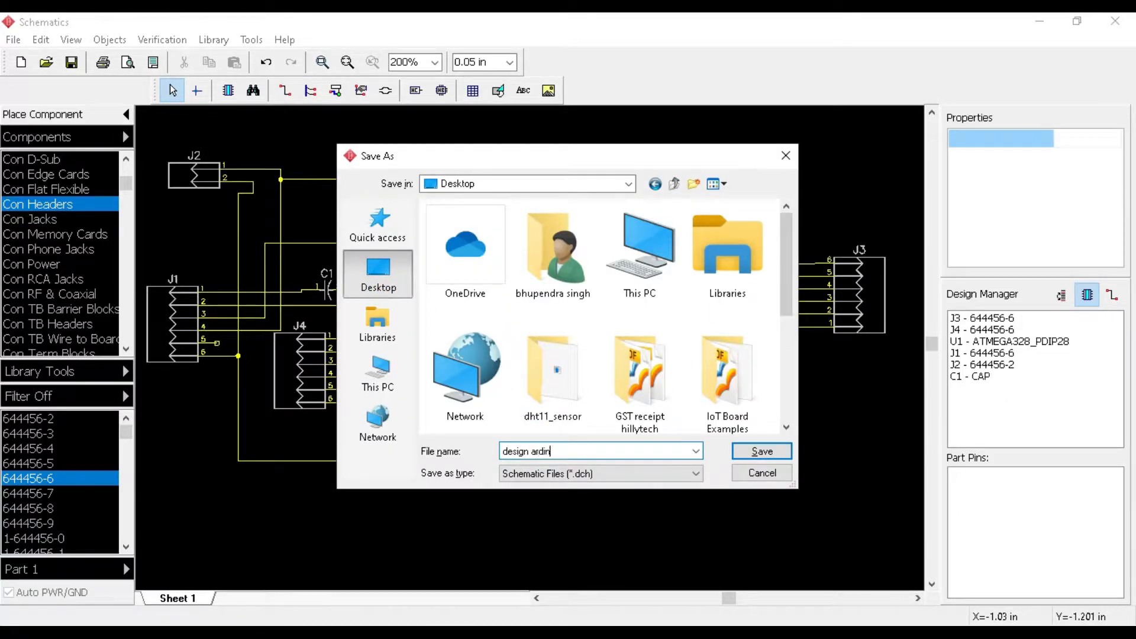
type("o")
key("Return")
Place an ECS-18-13-1 crystal from the Crystals library vertically at the lower left of U1.
scroll(59, 255, "down", 3)
left_click(23, 294)
left_click(36, 538)
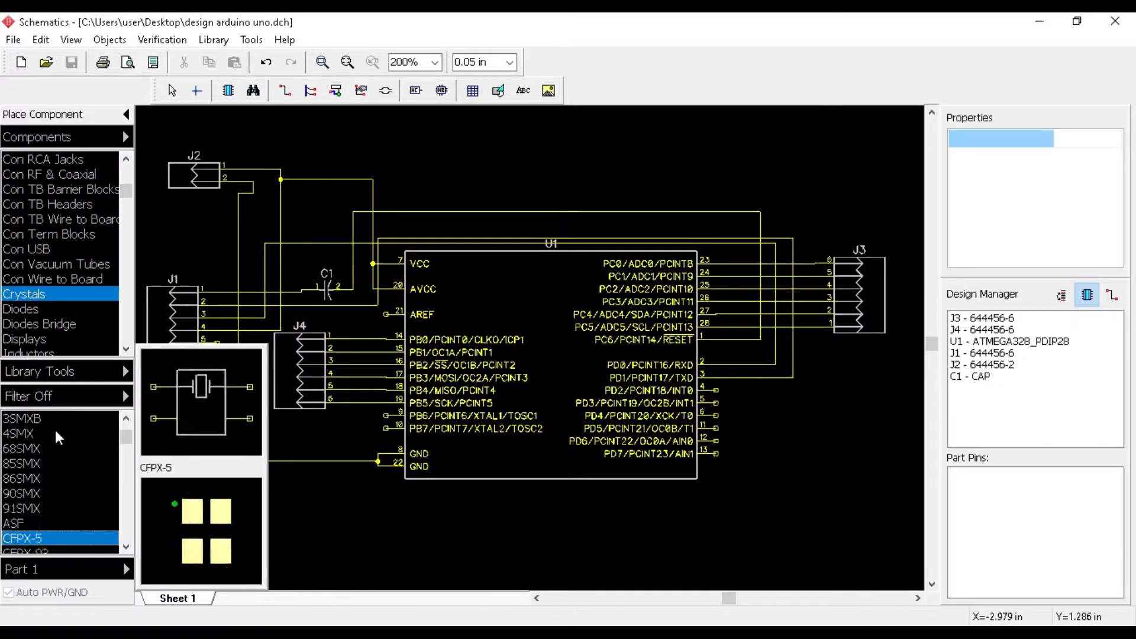
left_click(281, 503)
left_click_drag(213, 480, 204, 461)
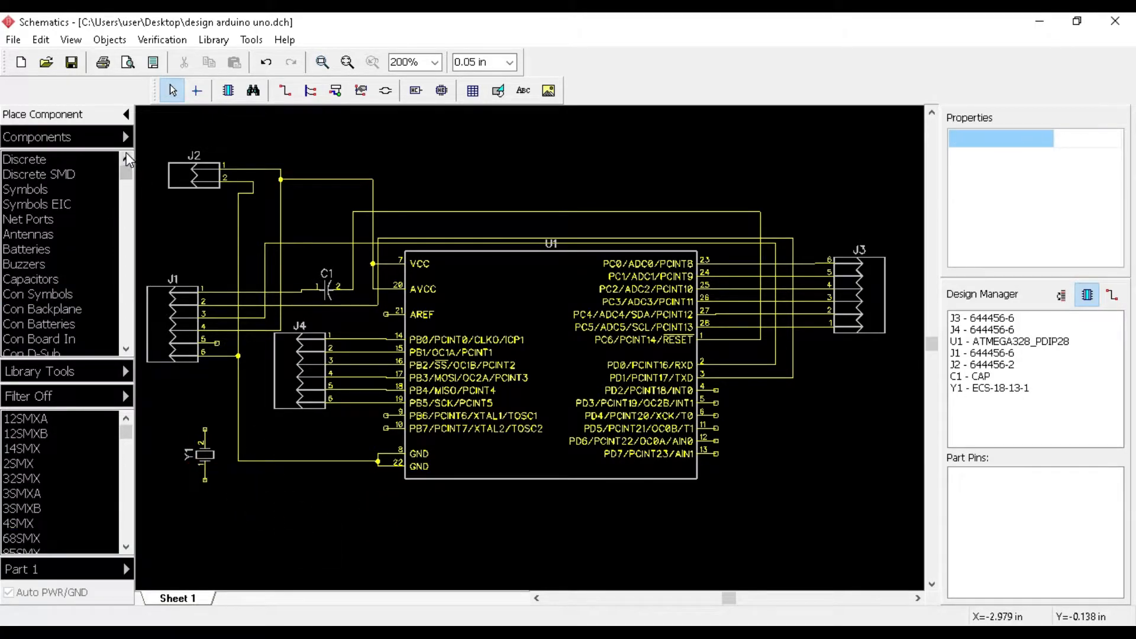
Place two CAP capacitors from the Discrete library, one above the other, to the right of the crystal.
left_click(57, 418)
left_click(291, 431)
left_click(290, 480)
Wire the crystal's upper pin to PB6 and its lower pin to PB7, and adjust the PB7 wire's route.
left_click(285, 90)
left_click(386, 415)
left_click(205, 429)
left_click(386, 428)
left_click(204, 480)
left_click(254, 488)
left_click_drag(328, 468, 356, 468)
Stand C2 upright to the left of the crystal and wire its upper pin to the crystal's PB6 wire.
left_click(291, 481)
key("r")
left_click(292, 433)
left_click_drag(292, 435, 163, 470)
left_click(285, 91)
left_click(161, 441)
left_click(204, 416)
Orient C3 horizontally and move it just below the crystal.
key("r")
left_click_drag(290, 482, 232, 520)
left_click(285, 90)
left_click(161, 490)
left_click(172, 526)
key("ctrl+z")
right_click(206, 492)
Wire C3 pin 1 to the crystal's lower pin, and connect pin 2 of C2 and C3 to the ground wire.
left_click(286, 90)
left_click(206, 520)
left_click(205, 484)
left_click(161, 491)
left_click(257, 519)
left_click(378, 461)
left_click(268, 514)
right_click(422, 531)
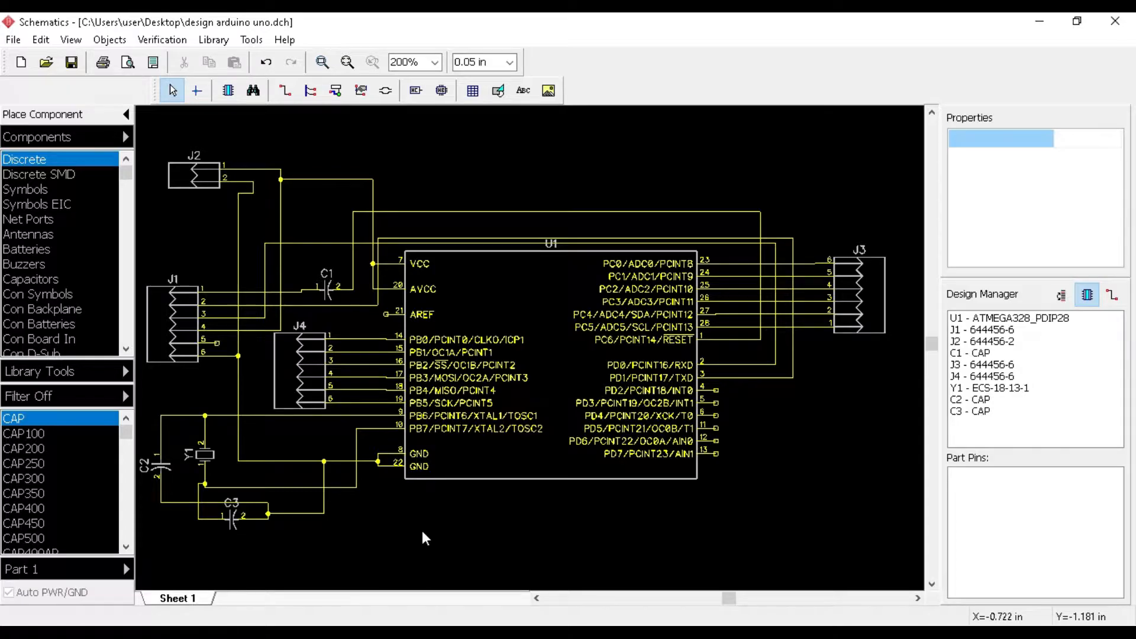
Convert the schematic to a PCB layout using the schematic rules.
left_click(14, 40)
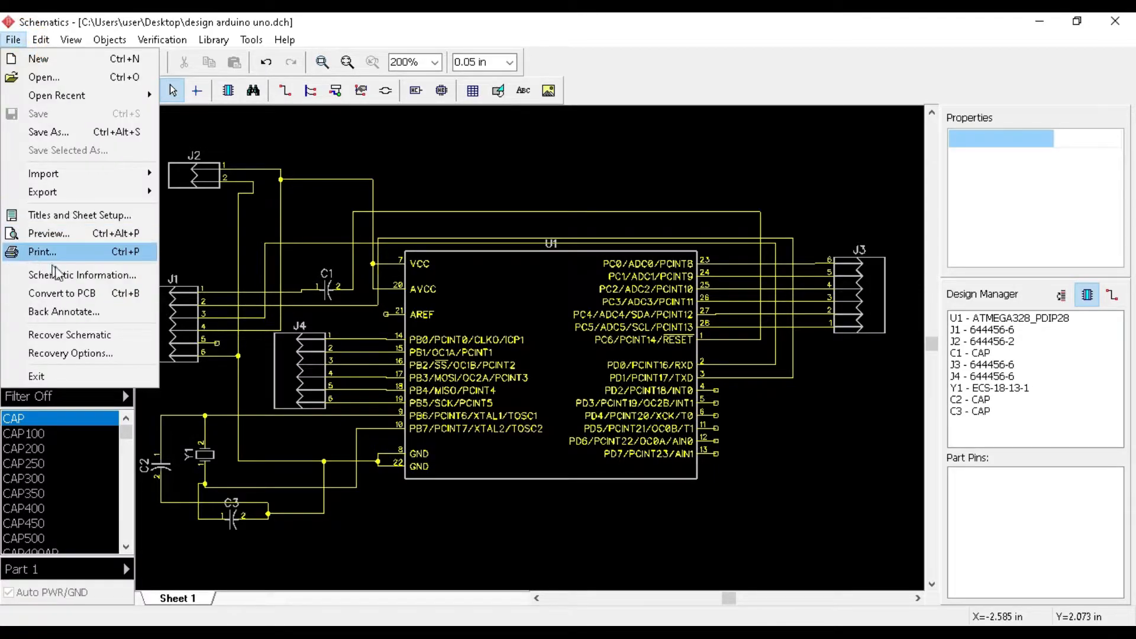
left_click(84, 294)
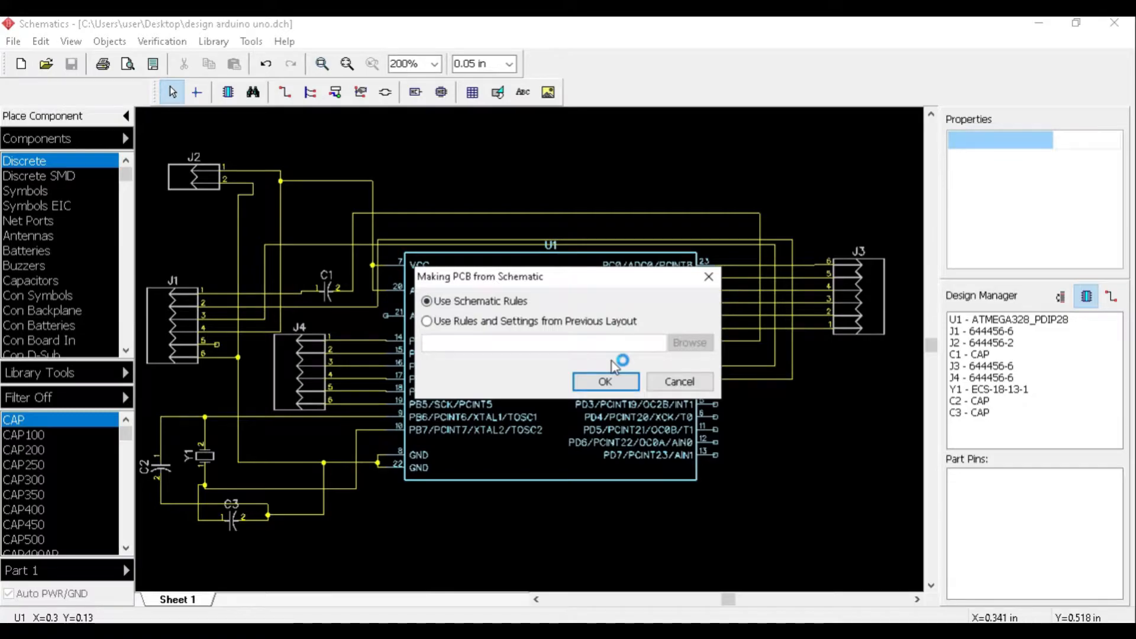
left_click(606, 384)
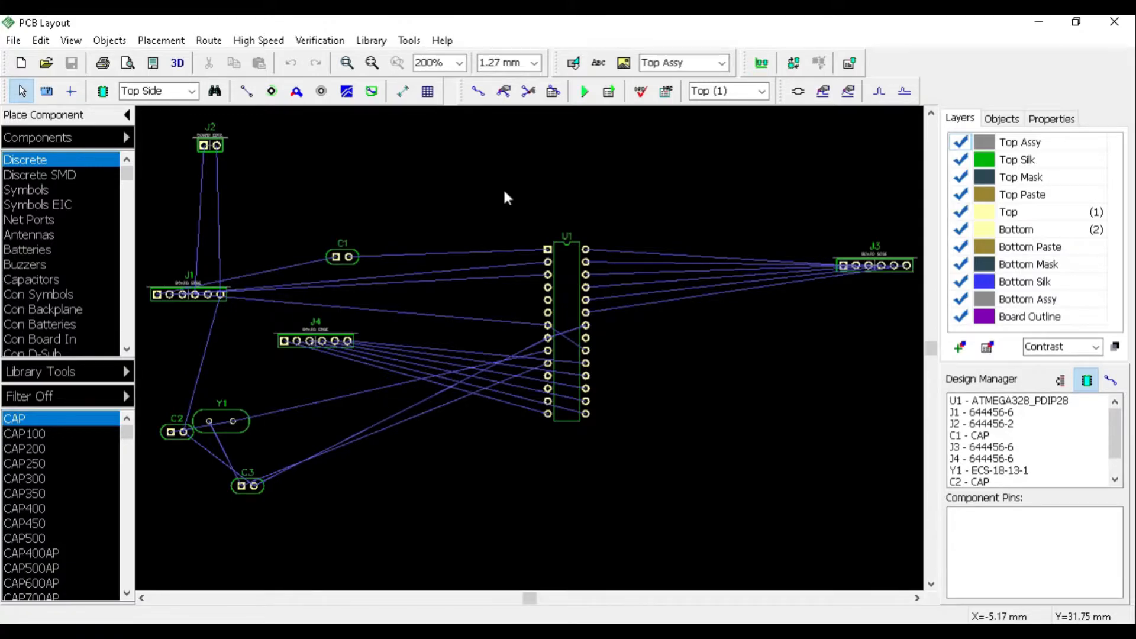
Run auto-placement on the PCB components and autoroute the board.
left_click(152, 40)
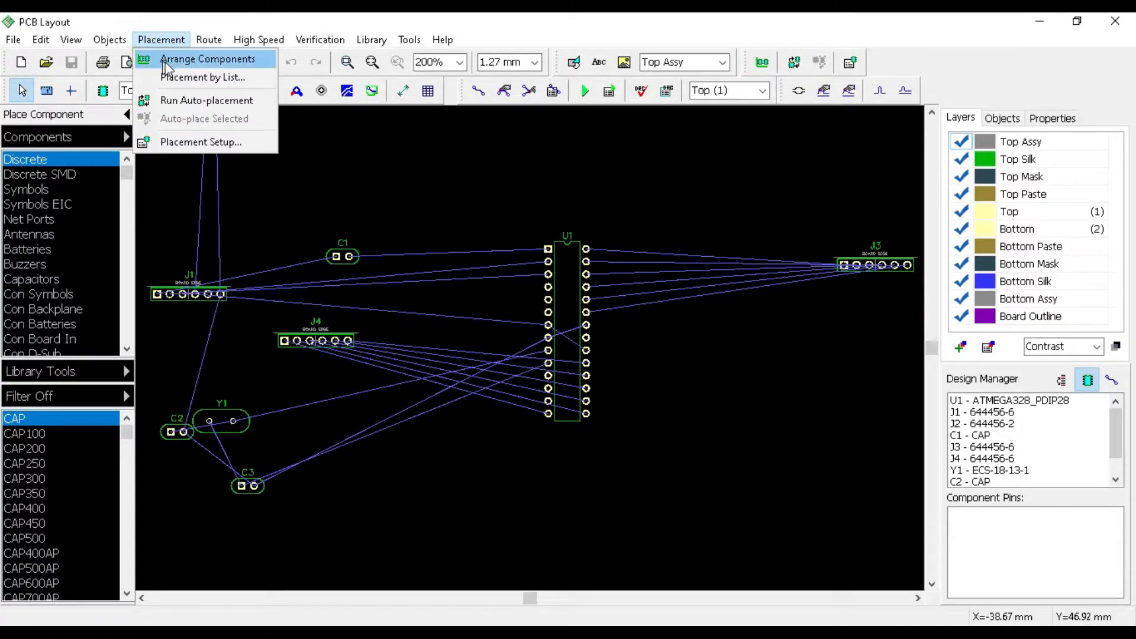
left_click(185, 102)
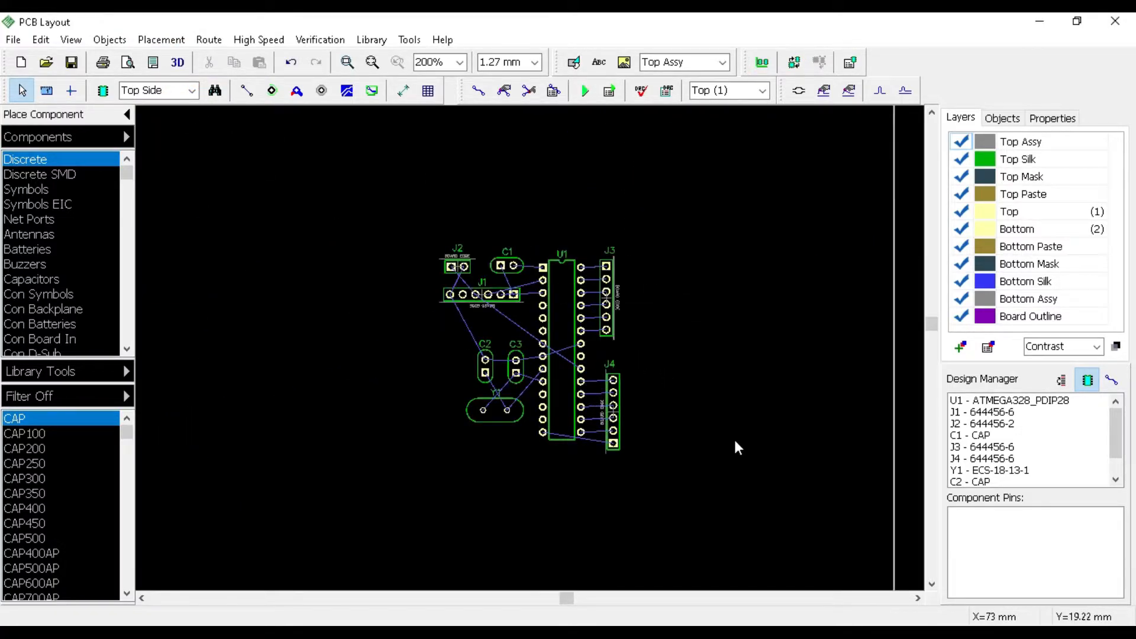
left_click(209, 40)
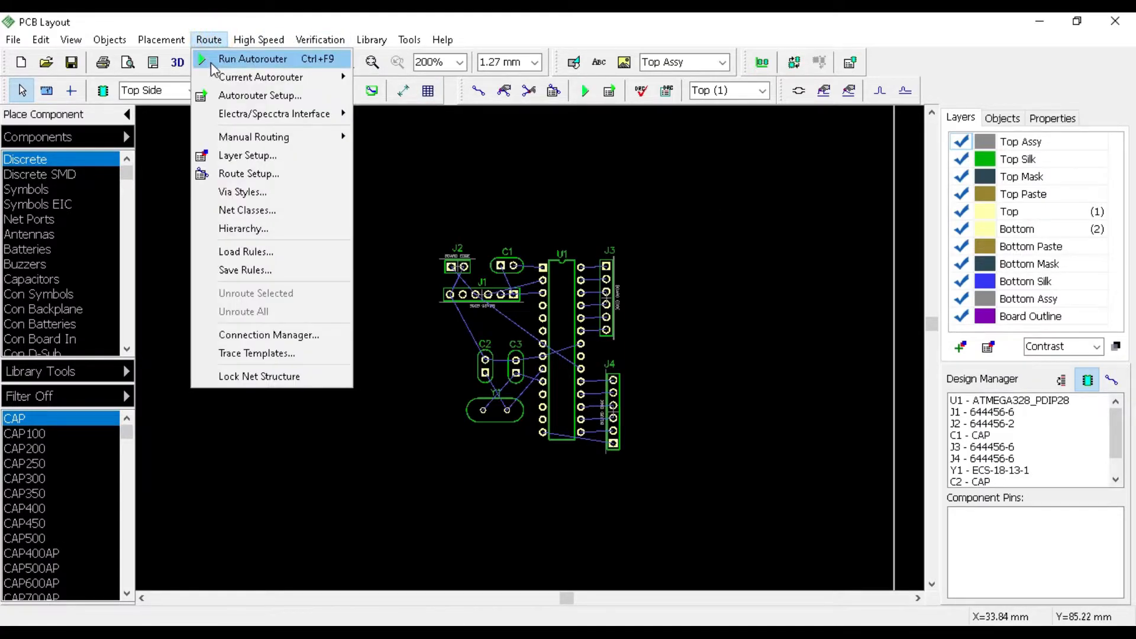
left_click(211, 64)
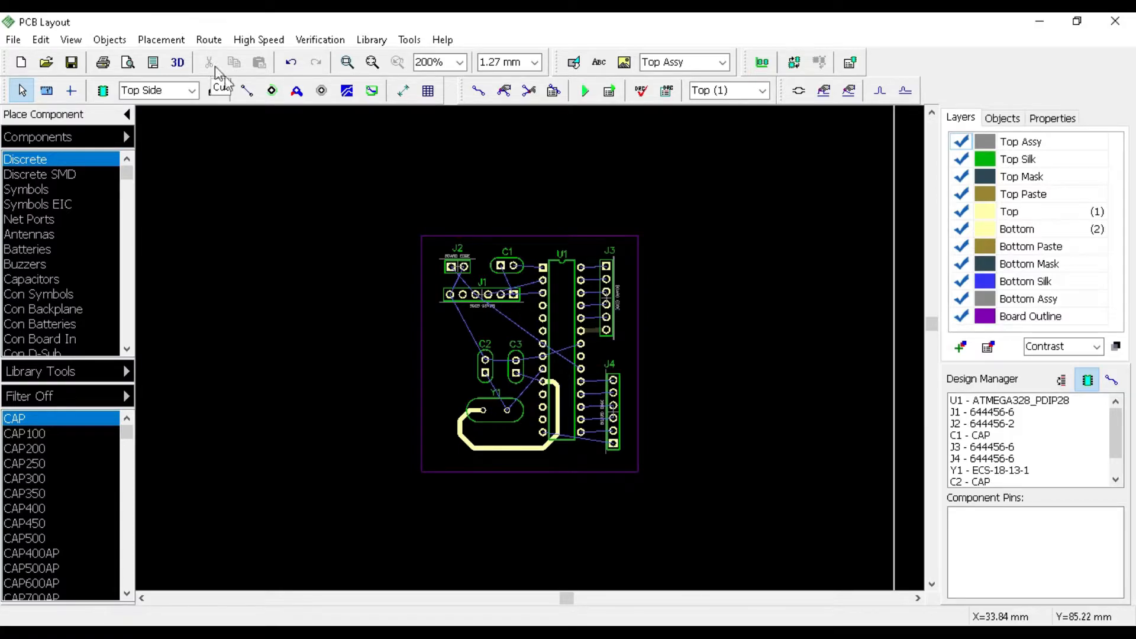
Examine the routing on the bottom layer, then return to the top layer.
left_click(763, 92)
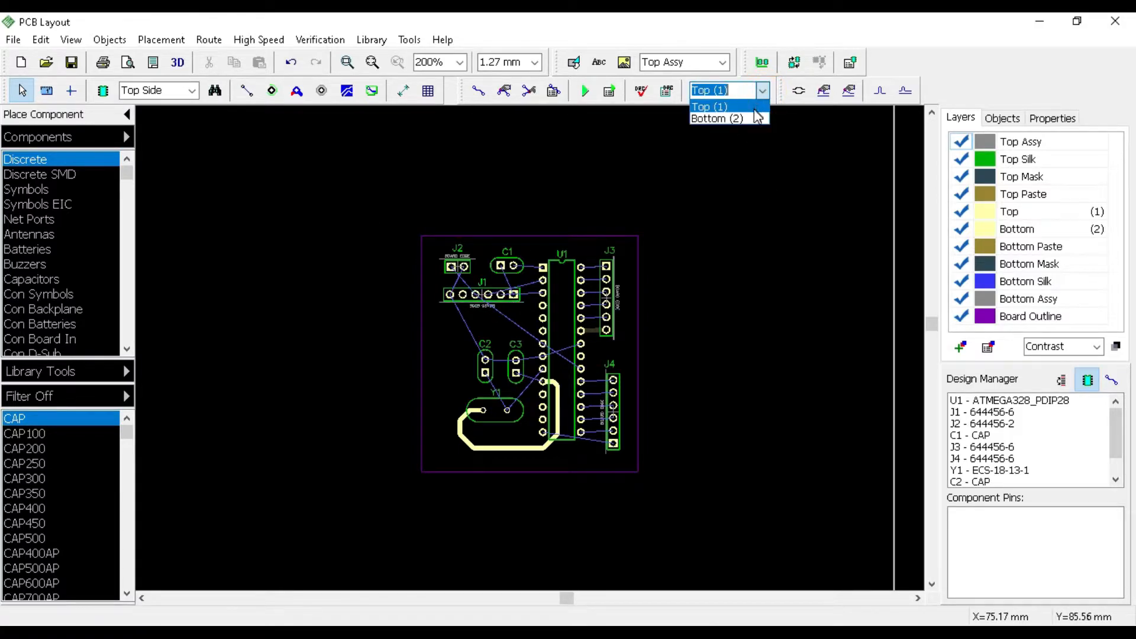
left_click(741, 118)
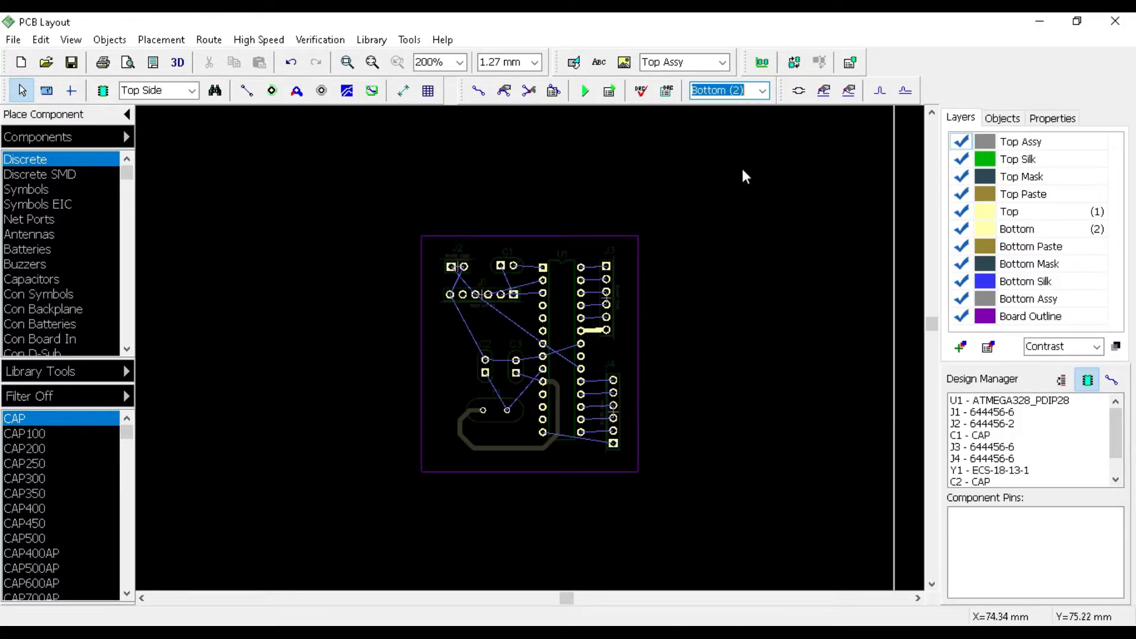
left_click(767, 96)
left_click(745, 104)
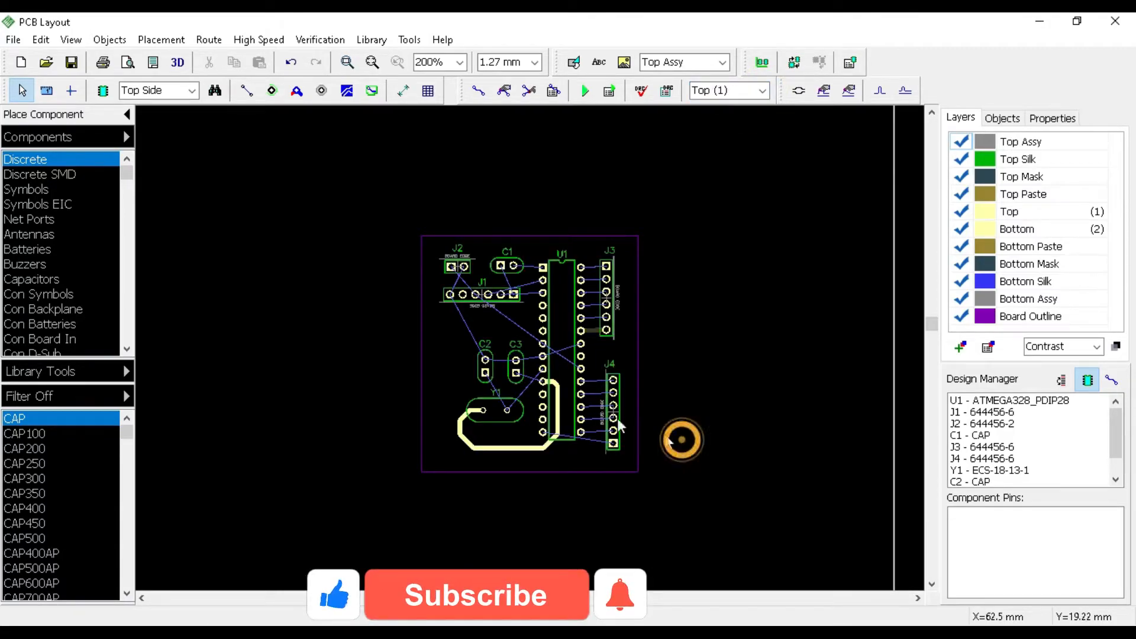
Rotate crystal Y1 to vertical, place it below C2, and nudge C3 down.
left_click(493, 413)
key("r")
left_click_drag(493, 413, 479, 405)
left_click(507, 434)
left_click_drag(515, 367, 513, 377)
left_click(509, 429)
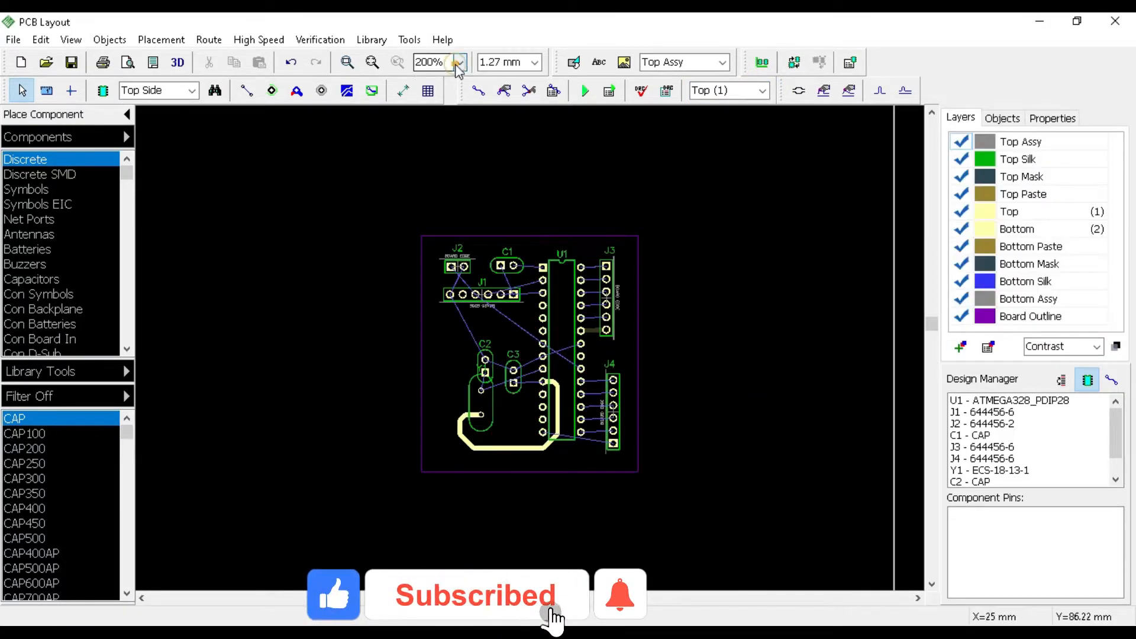
Route the pins of header J3 straight to the adjacent U1 pins on the bottom layer.
left_click(460, 64)
left_click(438, 136)
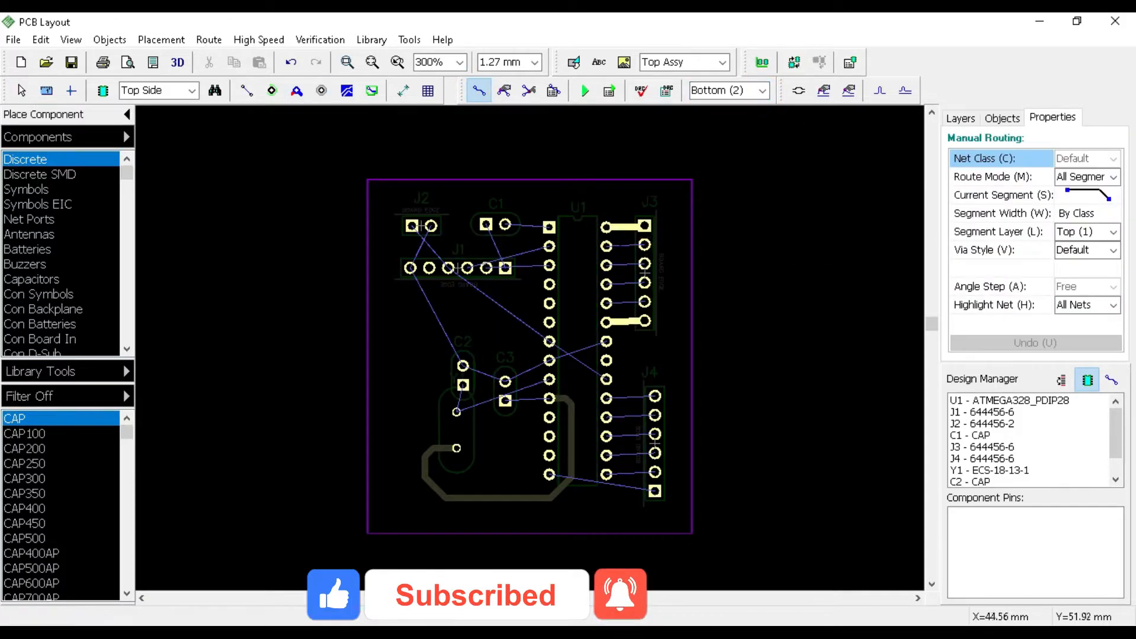
left_click(606, 284)
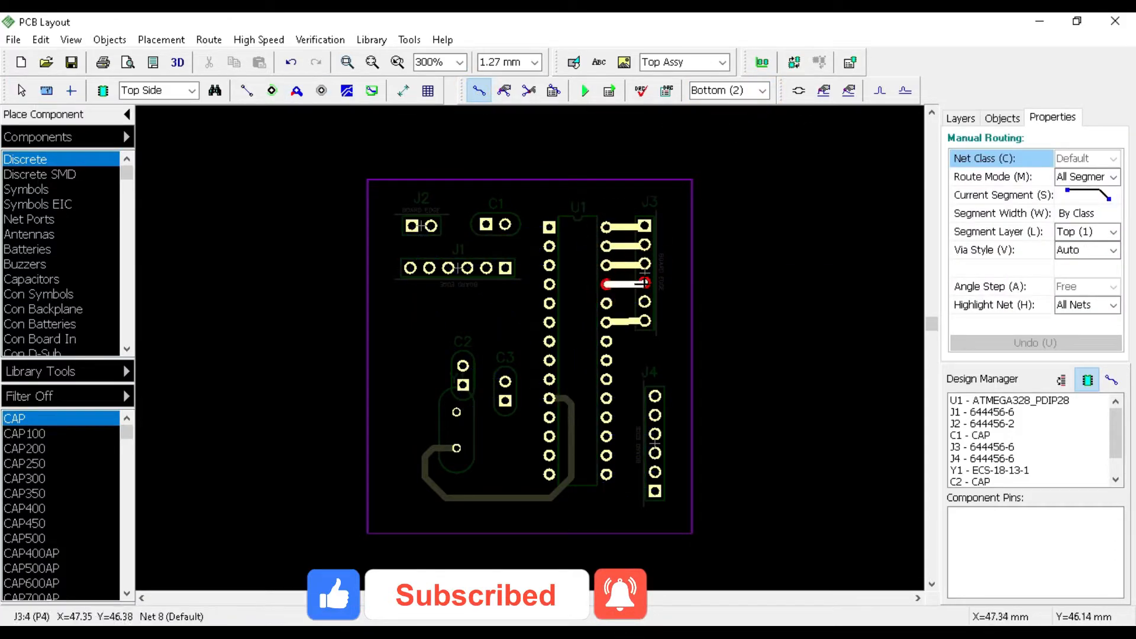
Route the six pins of header J4 to U1 on the bottom layer, taking pin 1 to U1 pin 14.
left_click(655, 397)
left_click(606, 418)
left_click(655, 415)
left_click(606, 436)
left_click(656, 436)
left_click(606, 456)
left_click(655, 453)
left_click(607, 475)
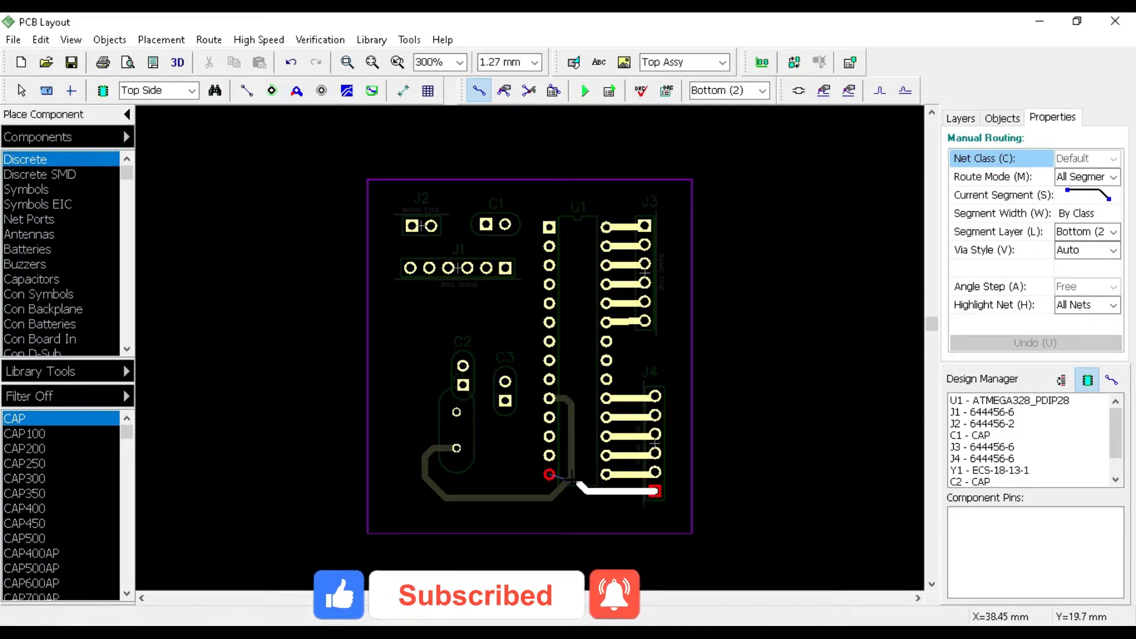
right_click(701, 278)
Move J2 down near the board's left edge, stand J1 vertically left of U1, and nudge C1 up.
left_click_drag(421, 227, 387, 355)
left_click(458, 267)
key("r")
left_click_drag(458, 267, 431, 259)
left_click_drag(498, 223, 499, 211)
left_click_drag(431, 260, 451, 261)
Shift C3 up level with C2, and rotate J2 to vertical between J1 and the board's left edge.
left_click(463, 364)
left_click_drag(505, 391, 500, 374)
left_click_drag(396, 356, 411, 349)
key("r")
Route U1 pin 1 through C1 to J1 pin 1, and J1 pins 2 and 4 to U1 pins 3 and 7.
left_click(479, 90)
left_click(549, 227)
left_click(505, 212)
left_click(485, 212)
left_click(451, 214)
left_click(549, 265)
left_click(451, 270)
left_click(549, 341)
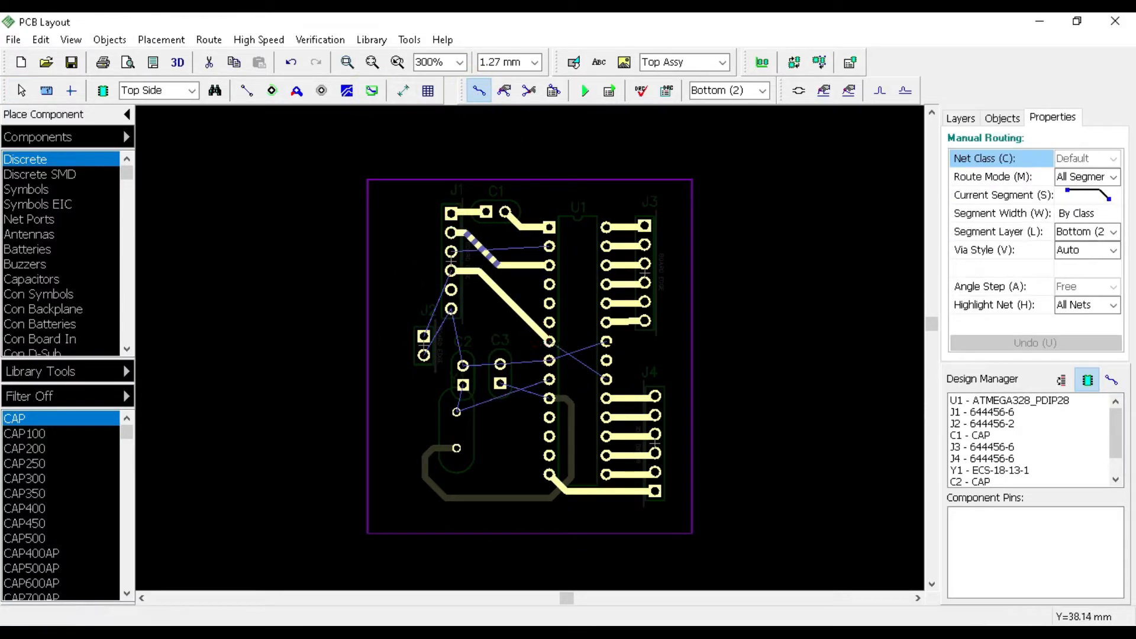
Route J1 pins 4 and 6 to J2, continue the pin 6 net through C2 and C3 to U1 pin 8, and nudge C3 right.
left_click(451, 270)
left_click(421, 274)
left_click(423, 336)
left_click(451, 308)
left_click(500, 365)
left_click(549, 360)
right_click(550, 380)
left_click_drag(500, 375, 506, 376)
left_click(479, 90)
left_click(462, 385)
right_click(484, 386)
left_click(477, 386)
key("Delete")
Route U1 pin 9 through C3 pin 1 to C2 pin 1 on the bottom layer.
left_click(479, 91)
left_click(549, 379)
left_click(516, 380)
left_click(506, 385)
left_click(463, 385)
left_click(506, 385)
left_click(549, 380)
right_click(456, 448)
Route U1 pin 10 to the lower pin of crystal Y1 on the bottom layer.
left_click(547, 398)
left_click(457, 448)
right_click(462, 444)
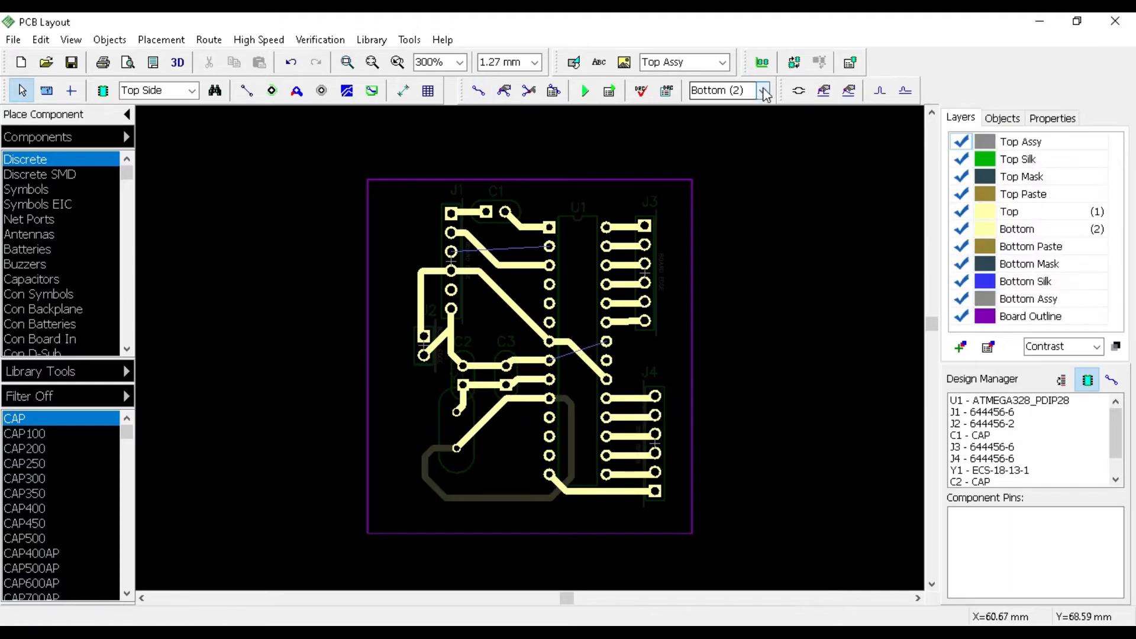
Delete the looping top-layer trace between crystal Y1 and U1.
left_click(763, 91)
left_click(710, 106)
left_click(570, 449)
key("Delete")
Route J1 pin 3 to U1 pin 2 and U1 pin 8 to pin 22 on the top layer.
left_click(479, 91)
left_click(451, 252)
right_click(783, 390)
Shift crystal Y1 right to line up with C2, and make the bottom layer active.
left_click_drag(456, 430, 463, 430)
left_click(763, 90)
left_click(713, 121)
Change crystal Y1's pads to square pads with a size of 2 mm.
right_click(466, 450)
left_click(532, 439)
double_click(588, 336)
type("2")
left_click(579, 536)
right_click(471, 432)
left_click(530, 602)
left_click_drag(586, 326, 565, 329)
type("2")
left_click(546, 464)
left_click(579, 497)
left_click(799, 335)
Nudge C3 up and move C1 and J1 closer to U1.
left_click_drag(506, 375, 506, 370)
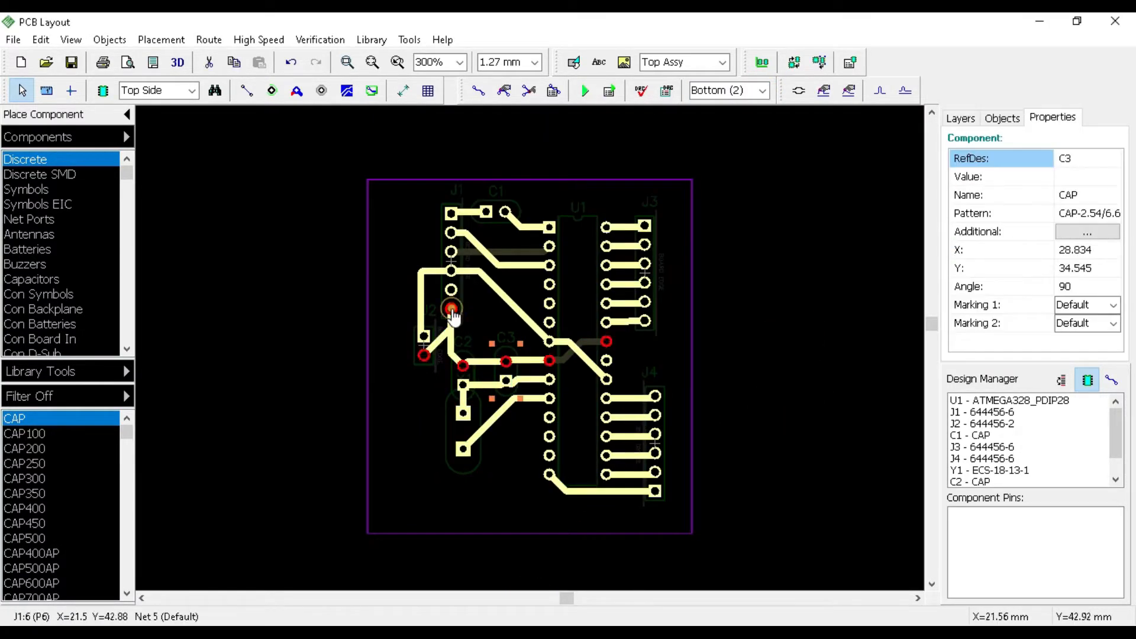
left_click_drag(495, 212, 518, 225)
left_click_drag(451, 261, 467, 266)
Reroute J2 pin 1 directly to J1 pin 4 on the bottom layer, and run the autorouter.
left_click(422, 287)
left_click(479, 90)
left_click(424, 336)
left_click(467, 276)
right_click(847, 361)
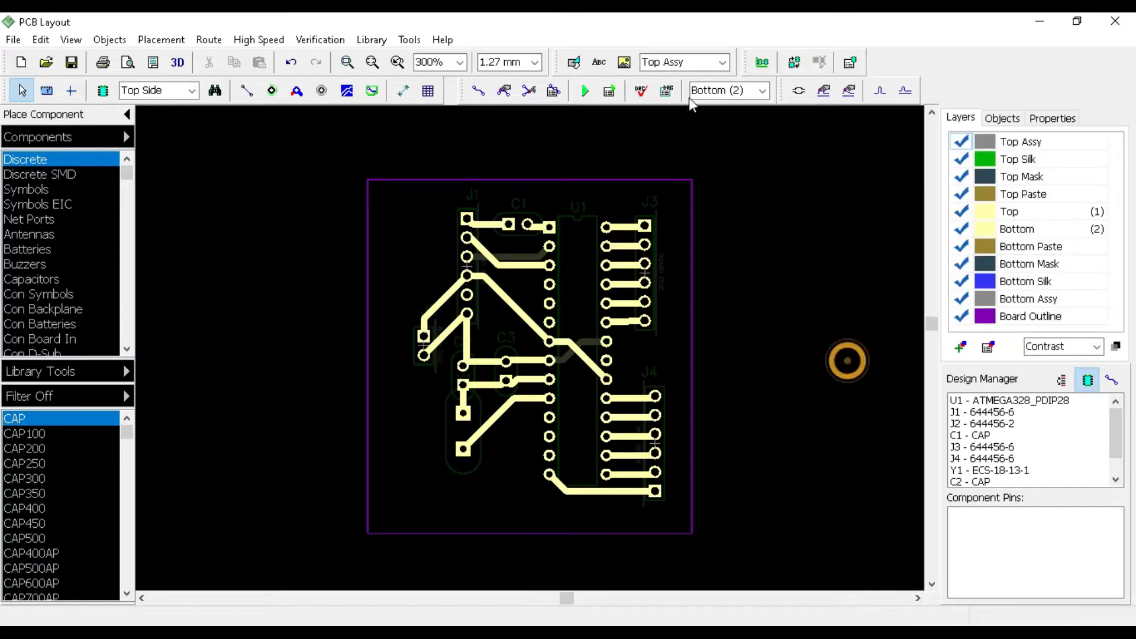
left_click(580, 87)
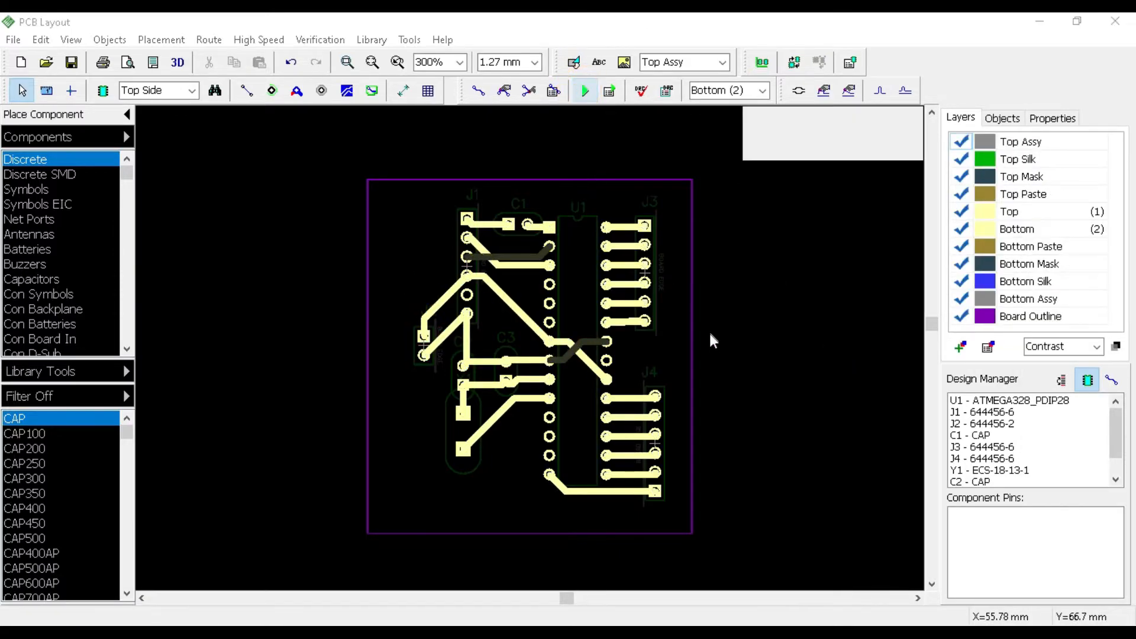
left_click(443, 344)
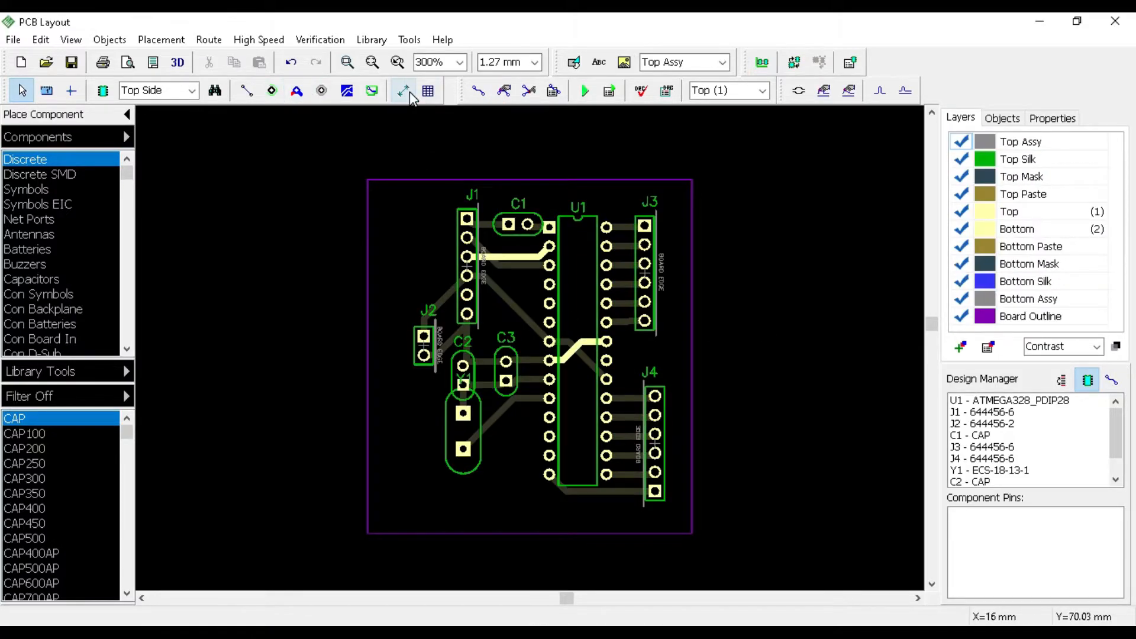
Dimension the board outline's height along its left edge and its width below the lower edge.
left_click(411, 95)
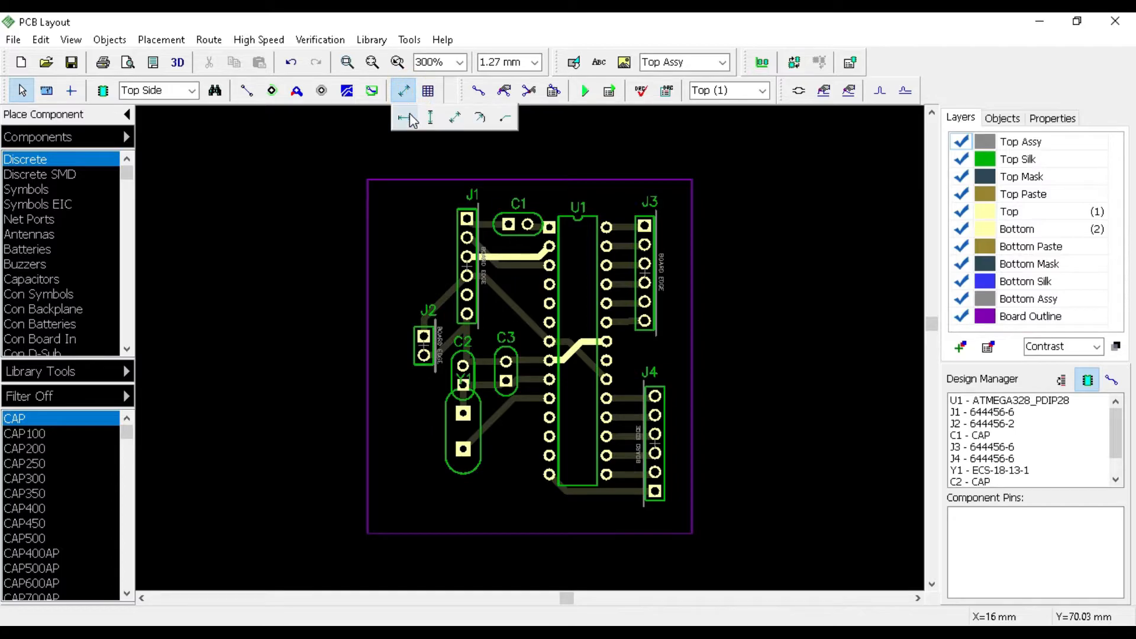
left_click(429, 118)
left_click(367, 533)
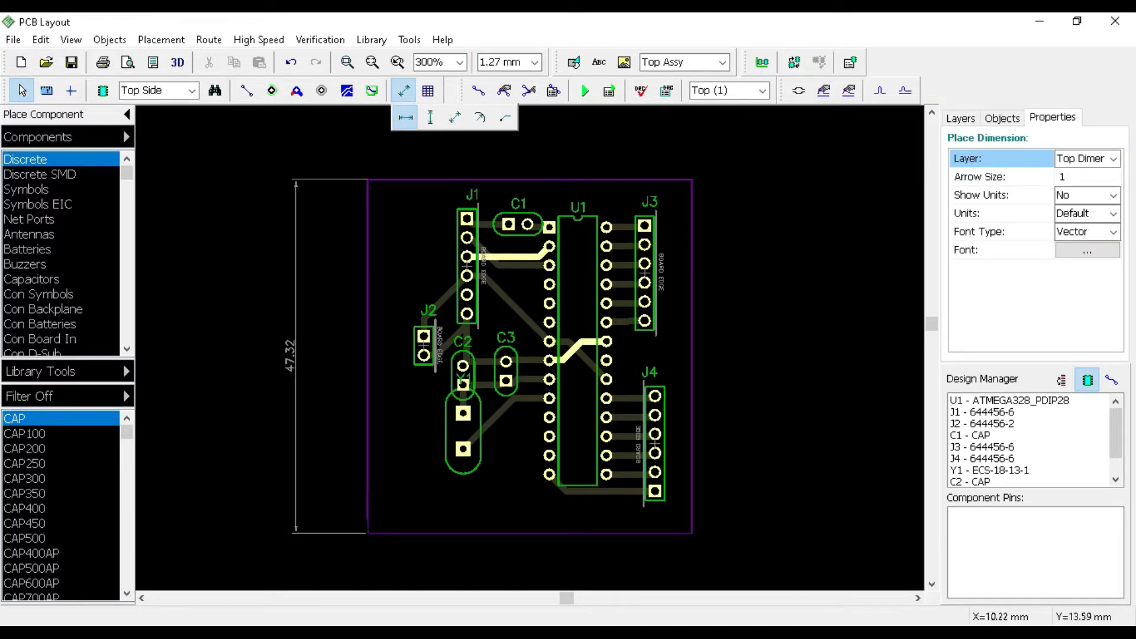
left_click(690, 574)
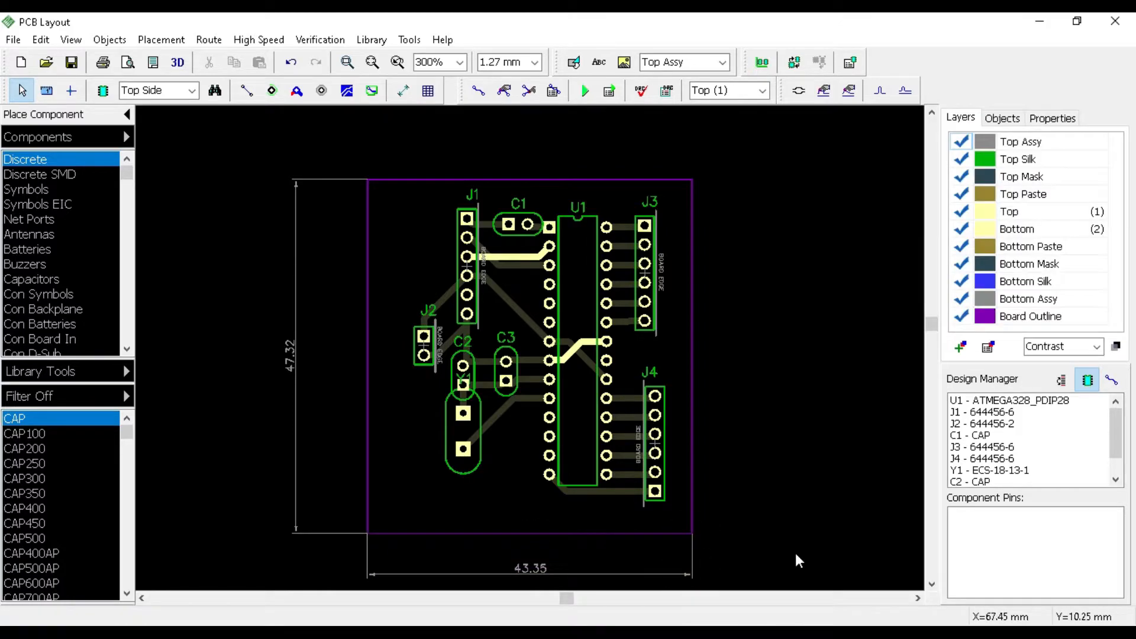
left_click(256, 363)
Add a 644456-5 header from the Con Headers library and place it vertically between J1 and U1.
scroll(60, 248, "down", 3)
left_click(38, 279)
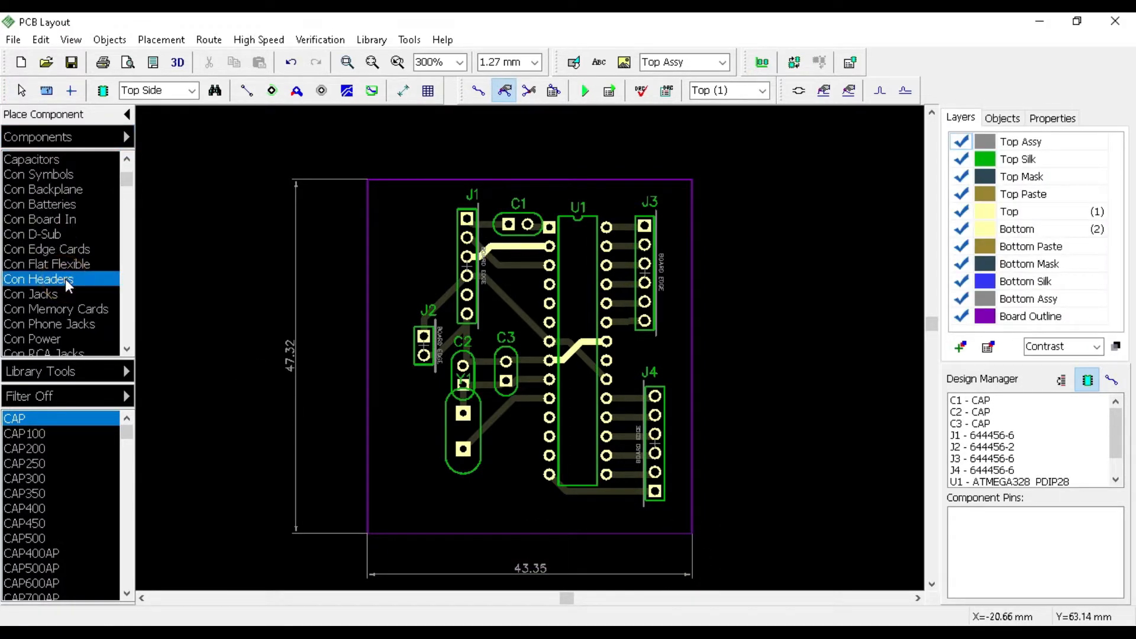
left_click(29, 464)
left_click(317, 320)
key("r")
left_click_drag(284, 317, 524, 303)
Rotate crystal Y1 to horizontal near the board's lower left, and place C2 and C3 just above it.
key("r")
left_click_drag(476, 431, 504, 459)
left_click_drag(506, 377, 508, 418)
left_click_drag(506, 459, 484, 462)
left_click_drag(507, 419, 485, 416)
left_click_drag(466, 392, 438, 428)
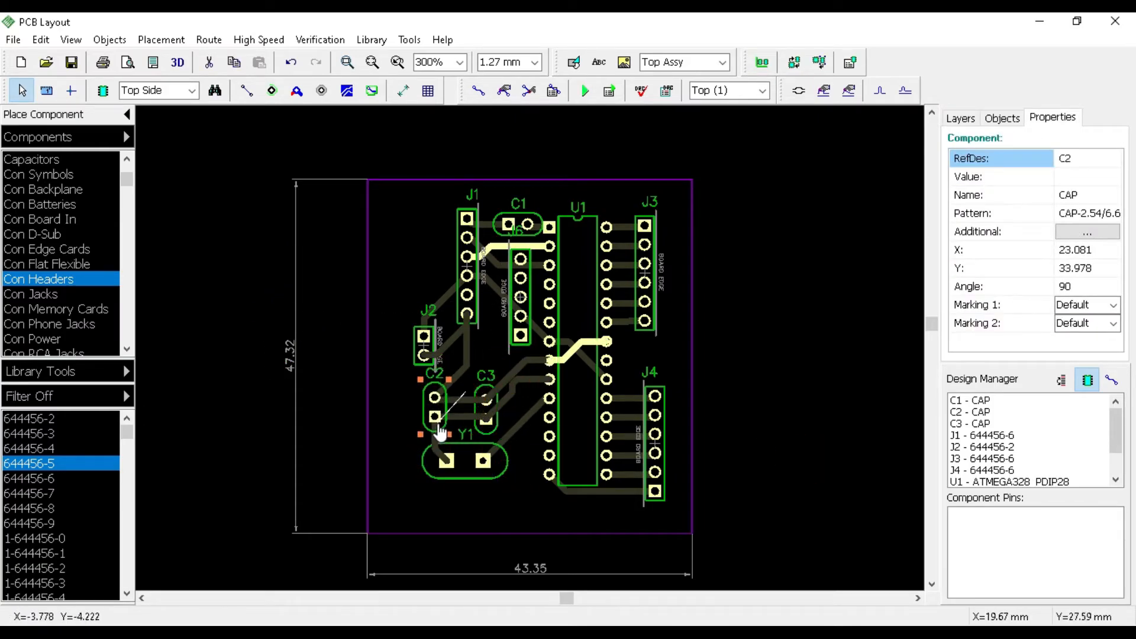
Shift J1 and J2 toward the board's left edge, and nudge the five-pin header left.
left_click_drag(467, 284, 452, 284)
left_click_drag(432, 347, 415, 349)
left_click_drag(452, 284, 442, 284)
left_click_drag(517, 316, 509, 320)
Add a 644456-4 header and place it vertically beside U1's lower-left pins.
left_click(223, 307)
left_click(30, 449)
left_click(178, 445)
left_click(766, 261)
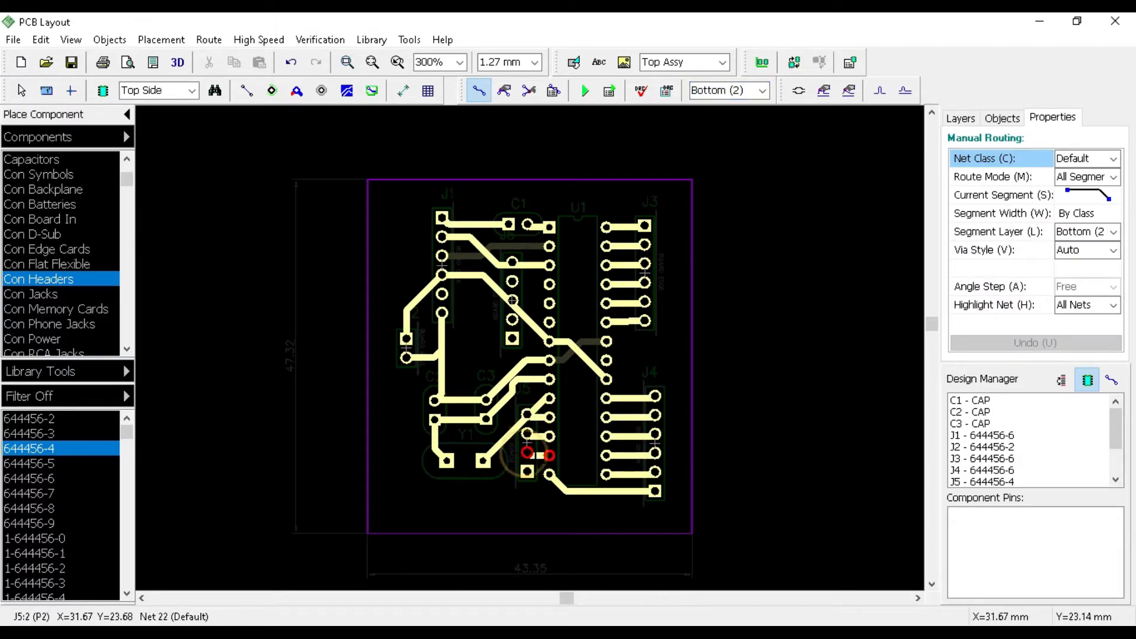
Route the four-pin and five-pin headers to the adjacent U1 pins, and reshape the trace from U1 pin 9 to C3.
left_click(527, 452)
left_click(514, 297)
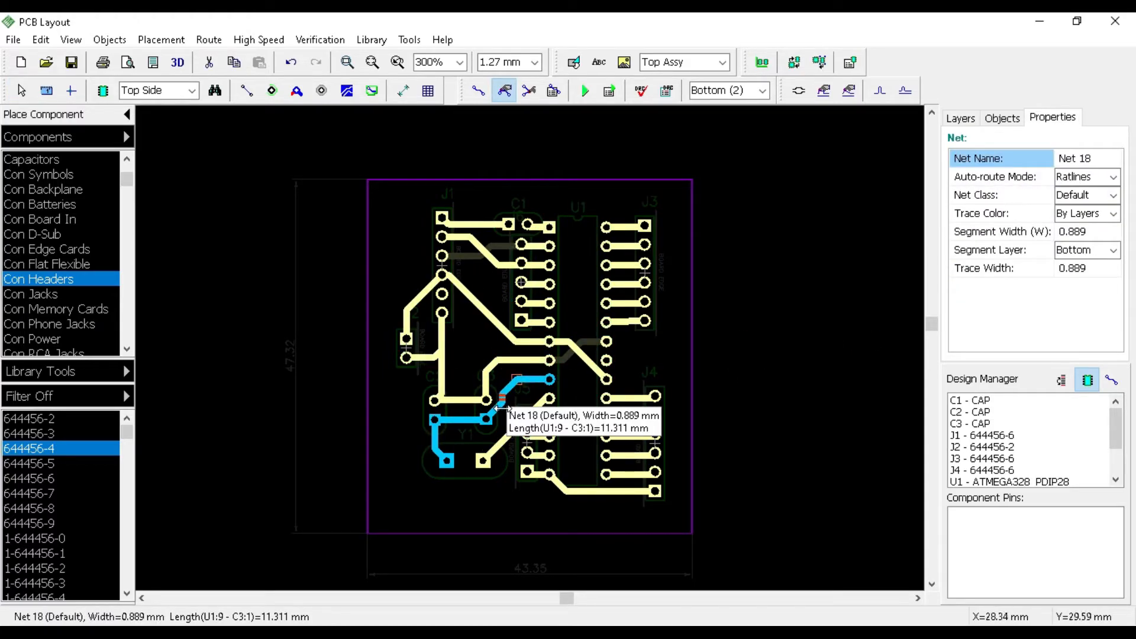
key("Escape")
Realign J5, J3 and J4 close to U1, and reshape the trace from U1 pin 10 to Y1 around J5.
left_click(531, 437)
left_click_drag(530, 436, 642, 319)
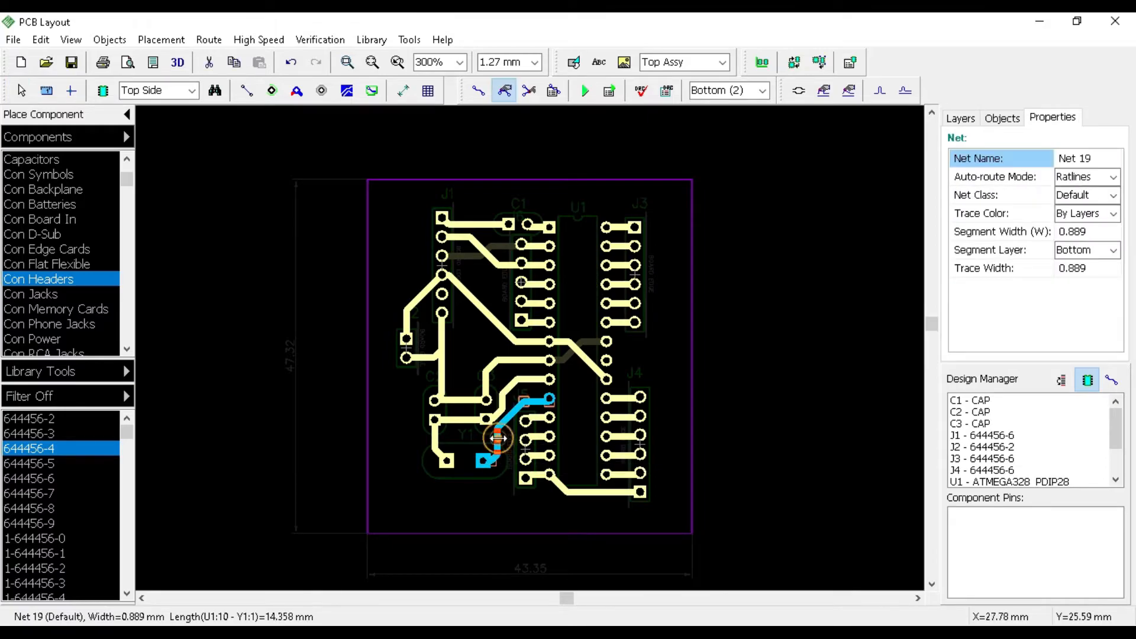
key("Escape")
Shift C2 and C3 up, and move crystal Y1 up beneath them.
left_click_drag(486, 407, 484, 399)
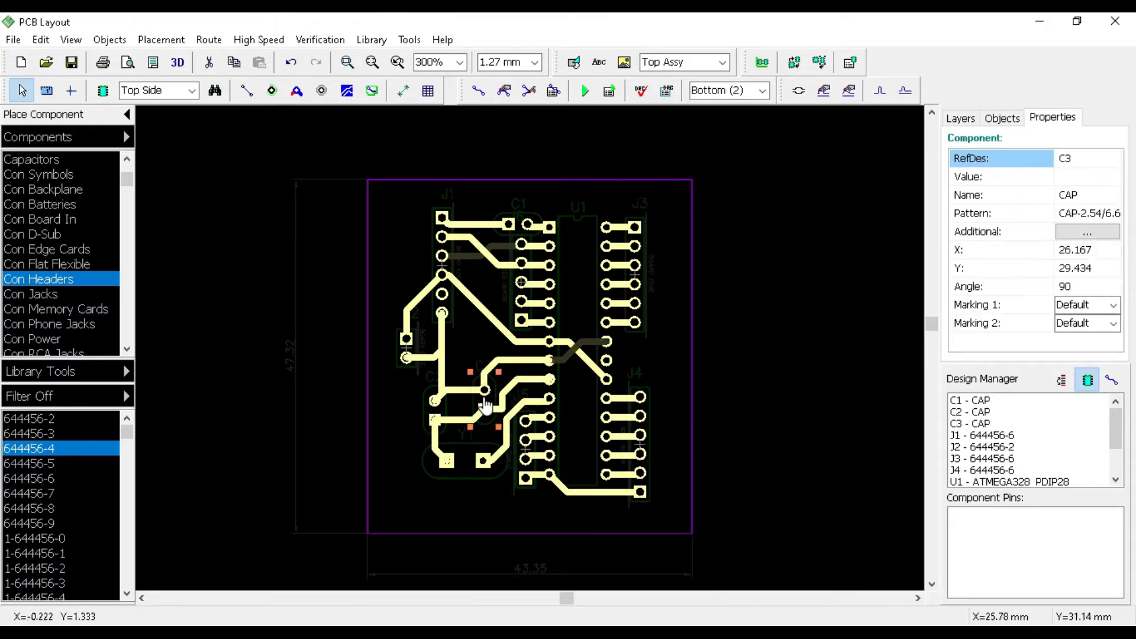
left_click(482, 490)
left_click_drag(513, 465, 508, 455)
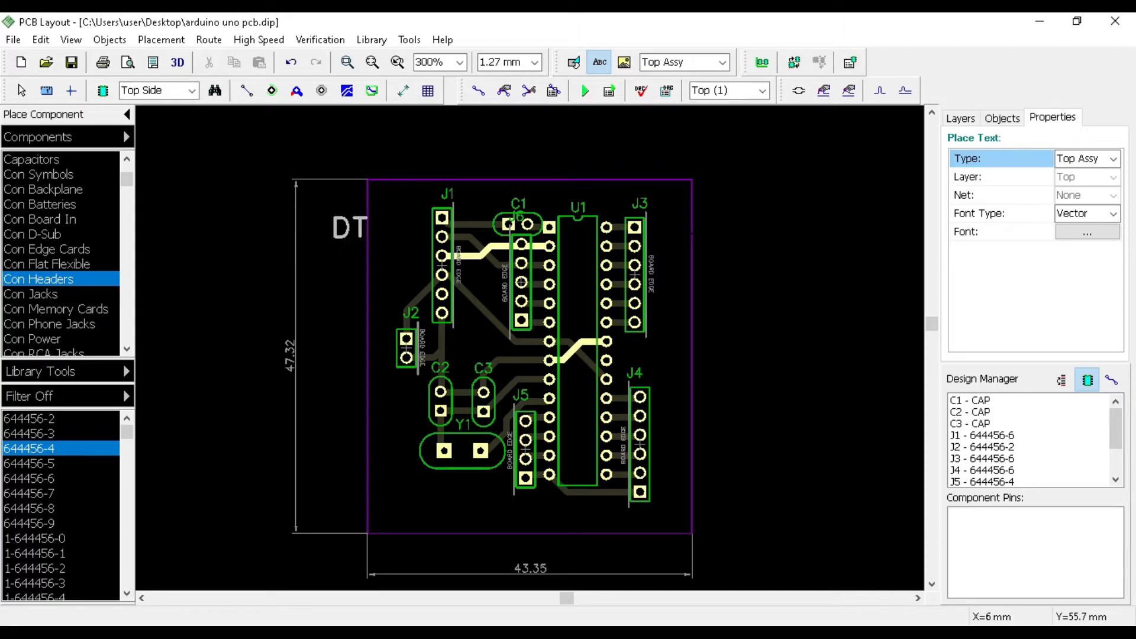
Place the text DTR beside the board's upper-left corner and set its font size to 4.
right_click(691, 252)
right_click(360, 227)
left_click(402, 331)
type("4")
key("Return")
left_click(379, 254)
Change the DTR text's type to Top Silk and place it beside J1 pin 1.
left_click(339, 216)
right_click(339, 218)
left_click(380, 385)
left_click(653, 193)
left_click(584, 223)
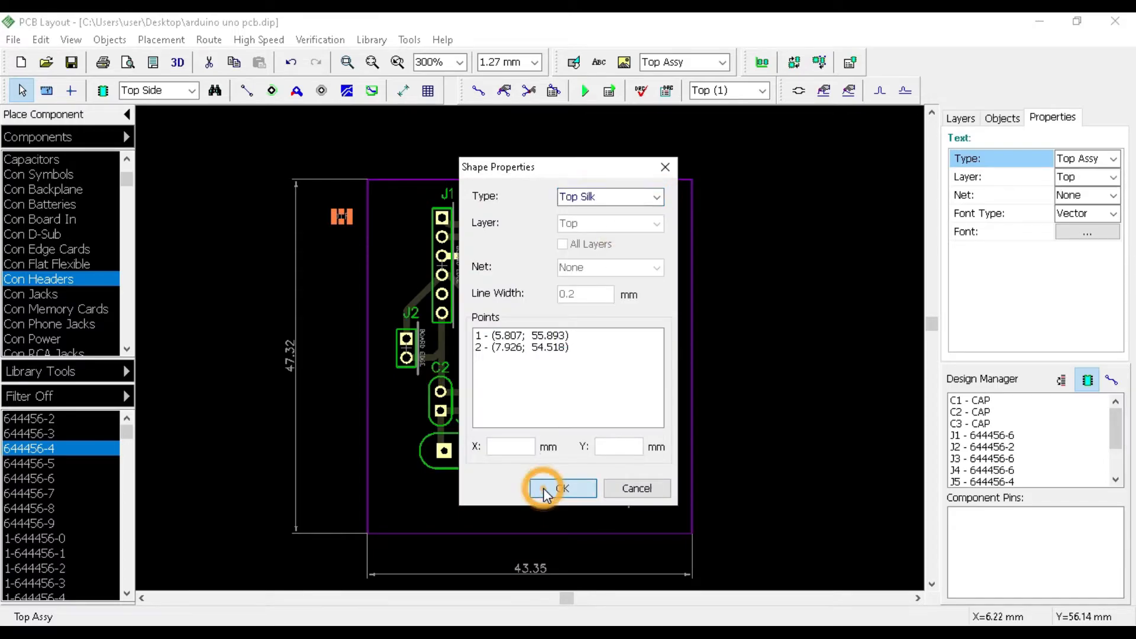
left_click(547, 485)
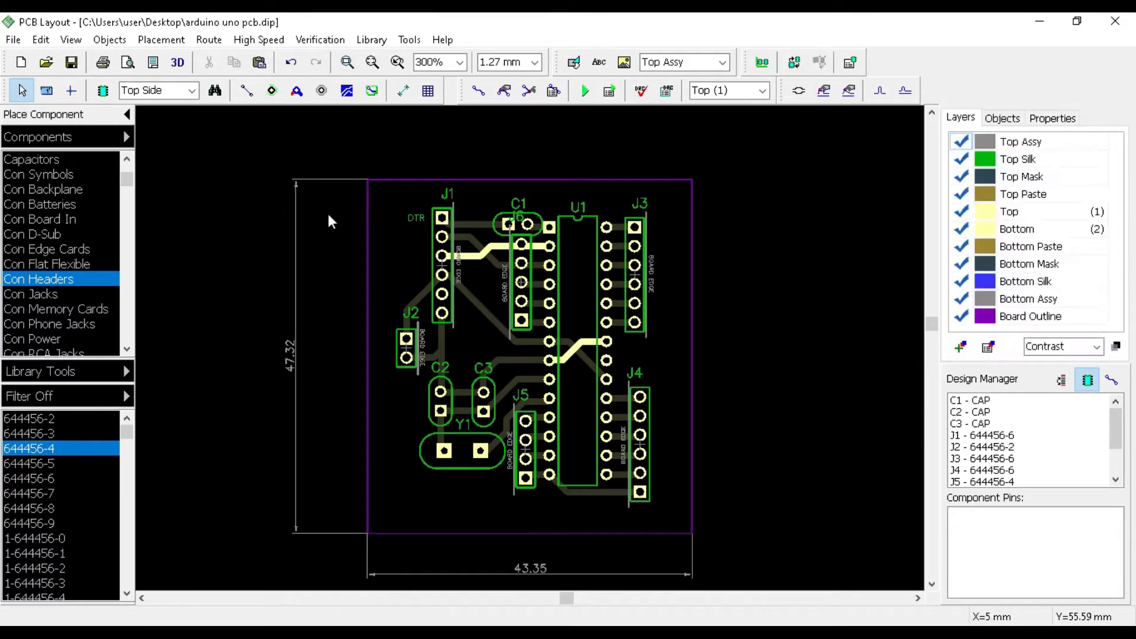
Copy the DTR label as Rx and Tx, and place them beside J1's second and third pins.
left_click(333, 219)
type("Rx")
key("Return")
key("ctrl+v")
left_click(340, 245)
type("Tx")
key("Return")
left_click_drag(337, 223, 395, 235)
Create the labels Vcc and GND and place them beside J1's fourth and sixth pins.
double_click(332, 268)
type("Vcc")
key("Return")
left_click_drag(331, 273, 426, 284)
key("ctrl+v")
type("GND")
key("Return")
left_click_drag(335, 281, 419, 310)
Shift header J2 slightly left and place the labels 5V and GND beside its two pins.
left_click_drag(296, 331, 294, 332)
left_click_drag(405, 357, 393, 361)
left_click(325, 269)
key("ctrl+v")
double_click(316, 266)
type("5V")
key("Return")
left_click_drag(315, 265, 421, 342)
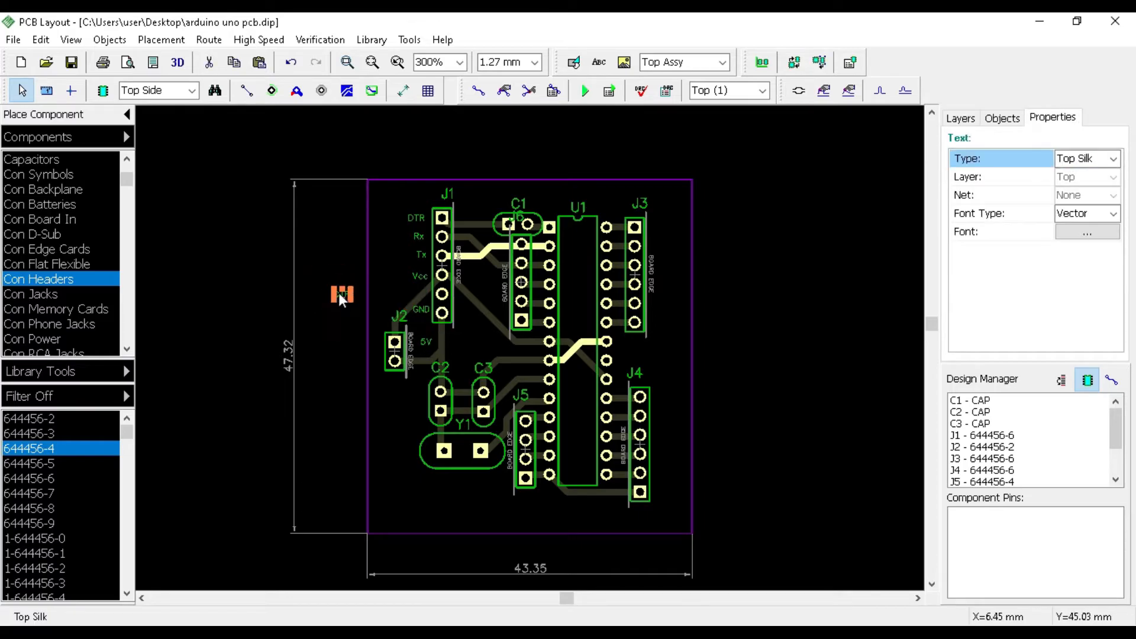
left_click_drag(340, 298, 421, 364)
Reshape the top-layer trace crossing U1 and the one running from J1's Tx pin to U1.
left_click(451, 338)
left_click(805, 392)
left_click(791, 527)
left_click_drag(572, 351, 580, 352)
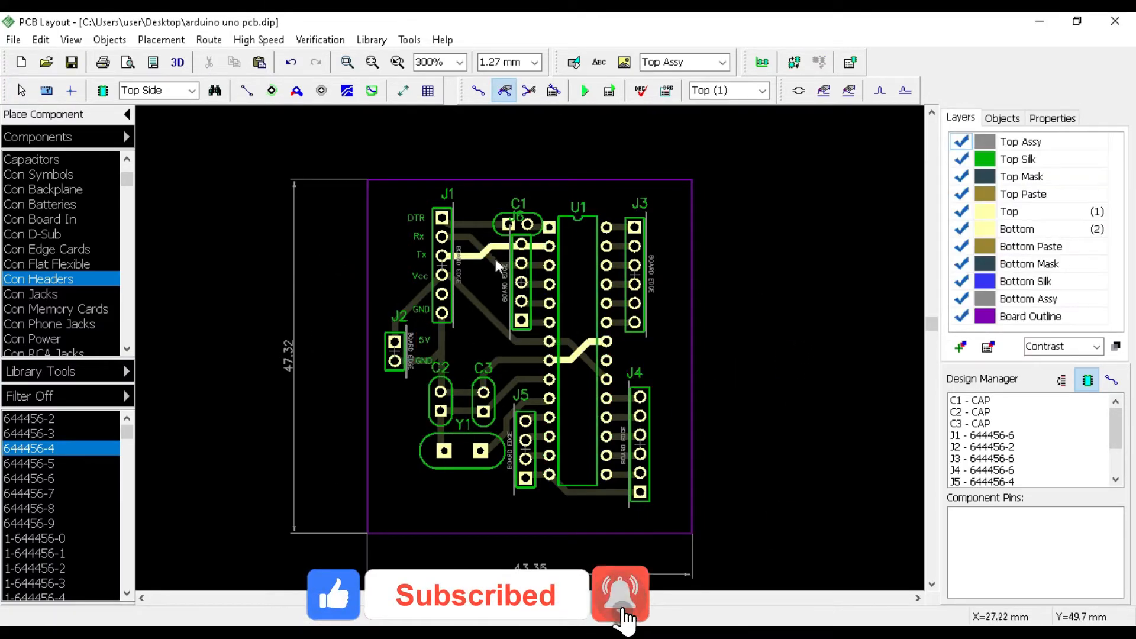
left_click_drag(484, 249, 467, 249)
Create pin labels 0 and 1 from copies of the silkscreen text, and place 0 beside J6's uppermost pin.
right_click(811, 245)
left_click(829, 253)
key("ctrl+v")
double_click(824, 274)
type("1")
key("Return")
left_click_drag(813, 250, 503, 250)
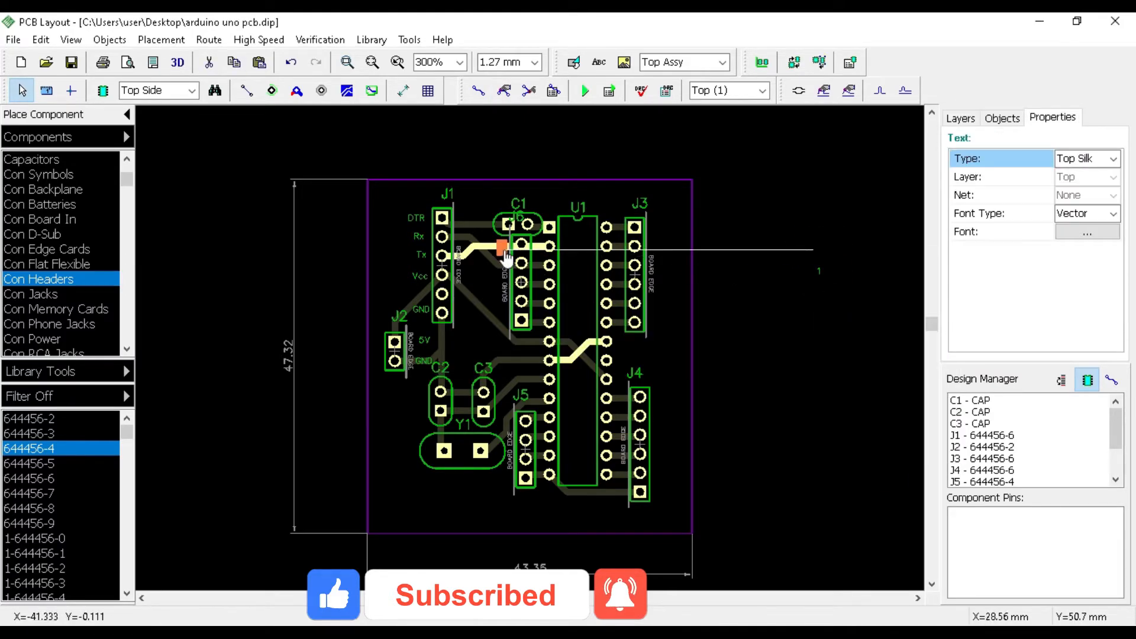
Create labels 2, 3 and 4, and place labels 1 to 4 beside J6's remaining pins.
left_click(799, 361)
key("ctrl+v")
type("3")
key("Return")
key("ctrl+v")
double_click(771, 406)
type("4")
key("Return")
left_click_drag(776, 357, 508, 291)
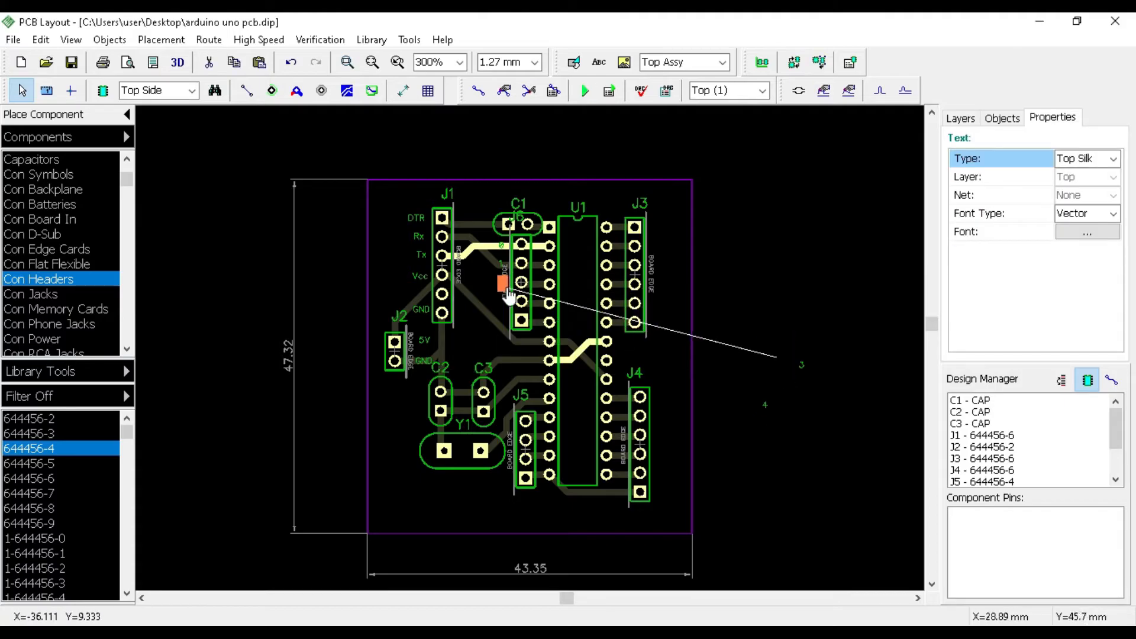
left_click_drag(802, 366, 507, 325)
Paste further copies of the label outside the board and set their texts to 5, 6, 7 and 9.
key("ctrl+v")
right_click(779, 394)
left_click(805, 399)
type("5")
key("Return")
key("ctrl+v")
right_click(819, 407)
left_click(840, 449)
type("7")
key("Return")
key("ctrl+v")
right_click(819, 478)
left_click(851, 299)
type("9")
key("Return")
Place labels 5, 6 and 7 beside J5's upper three pins and change the label 9 to 8.
left_click_drag(773, 399, 511, 426)
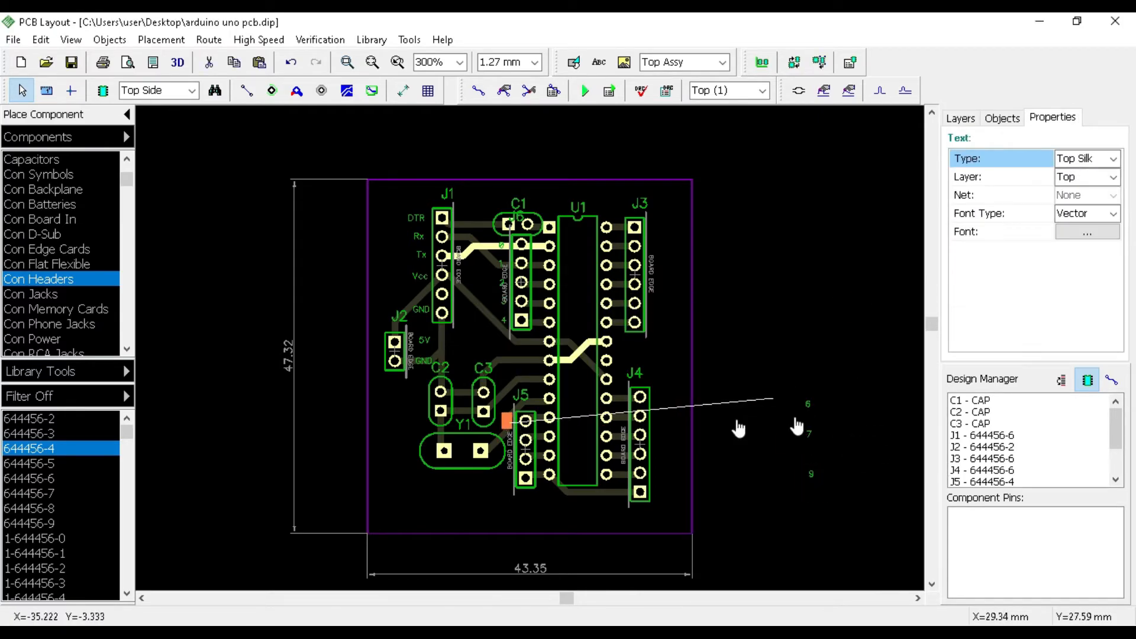
left_click_drag(654, 441, 508, 444)
left_click_drag(810, 437, 509, 461)
double_click(811, 475)
left_click(580, 362)
Place label 8 beside J5's lowest pin, and shift C2, C3 and crystal Y1 left.
left_click_drag(811, 475, 466, 459)
left_click_drag(440, 403, 419, 404)
left_click_drag(481, 414, 452, 417)
Create pin labels 9 and 10 from pasted copies of the silkscreen text outside the board.
right_click(796, 424)
left_click(824, 432)
right_click(793, 421)
left_click(817, 440)
right_click(800, 474)
left_click(835, 299)
type("10")
key("Return")
Create pin labels 11, 12 and 13 from pasted copies of the silkscreen text outside the board.
right_click(789, 307)
left_click(814, 325)
type("11")
key("Return")
right_click(819, 311)
left_click(845, 319)
right_click(822, 315)
left_click(846, 333)
type("13")
key("Return")
Place labels 9 to 13 beside J4's pins in ascending order, starting at its lowest pin.
left_click_drag(795, 428, 721, 454)
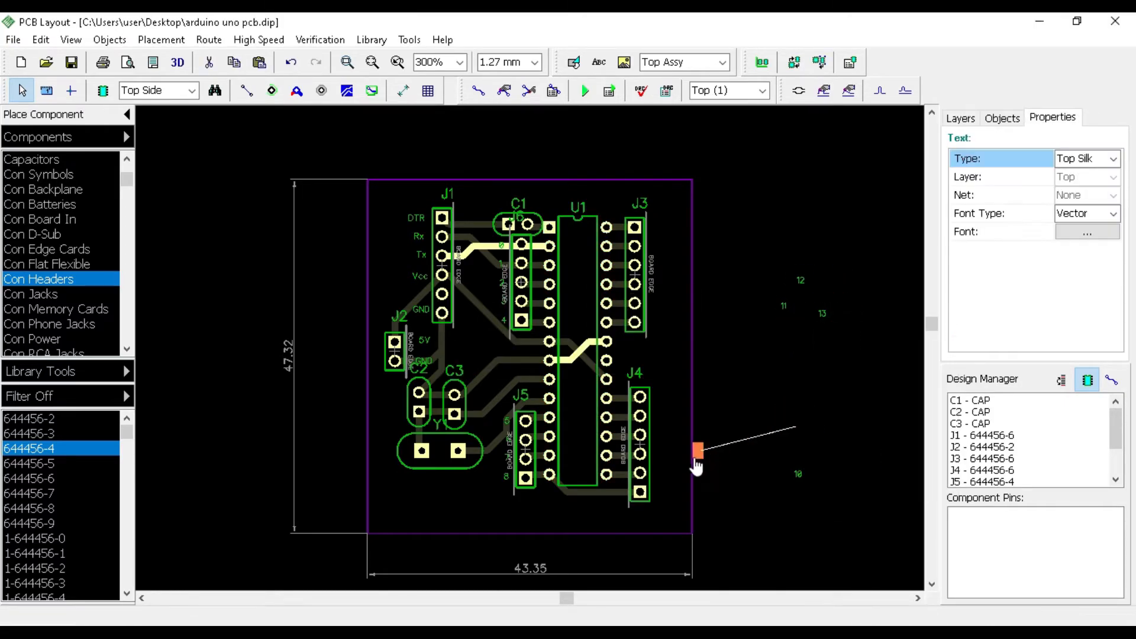
left_click_drag(662, 490, 662, 489)
left_click_drag(784, 306, 663, 464)
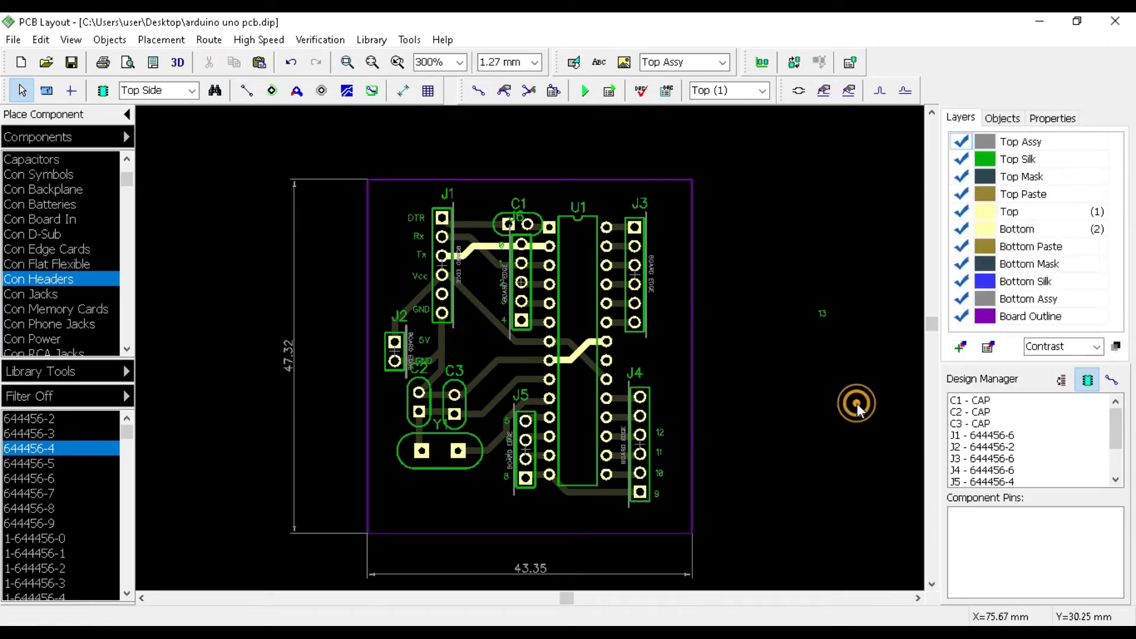
left_click_drag(822, 313, 661, 414)
Switch to the Bottom layer and delete the traces linking U1 to header J4.
left_click(763, 90)
left_click(716, 112)
left_click(623, 456)
key("Delete")
left_click(621, 437)
key("Delete")
left_click(619, 417)
key("Delete")
Delete J4 and put a rotated 644456-5 five-pin header in its place beside U1.
left_click(55, 464)
left_click(740, 427)
left_click(740, 427)
key("r")
left_click(857, 424)
left_click(642, 400)
key("Delete")
left_click_drag(740, 427, 640, 434)
left_click(773, 273)
Manually route bottom-layer traces from U1's lower pins to the pins of header J7.
left_click(478, 90)
left_click(606, 399)
left_click(640, 395)
left_click(607, 417)
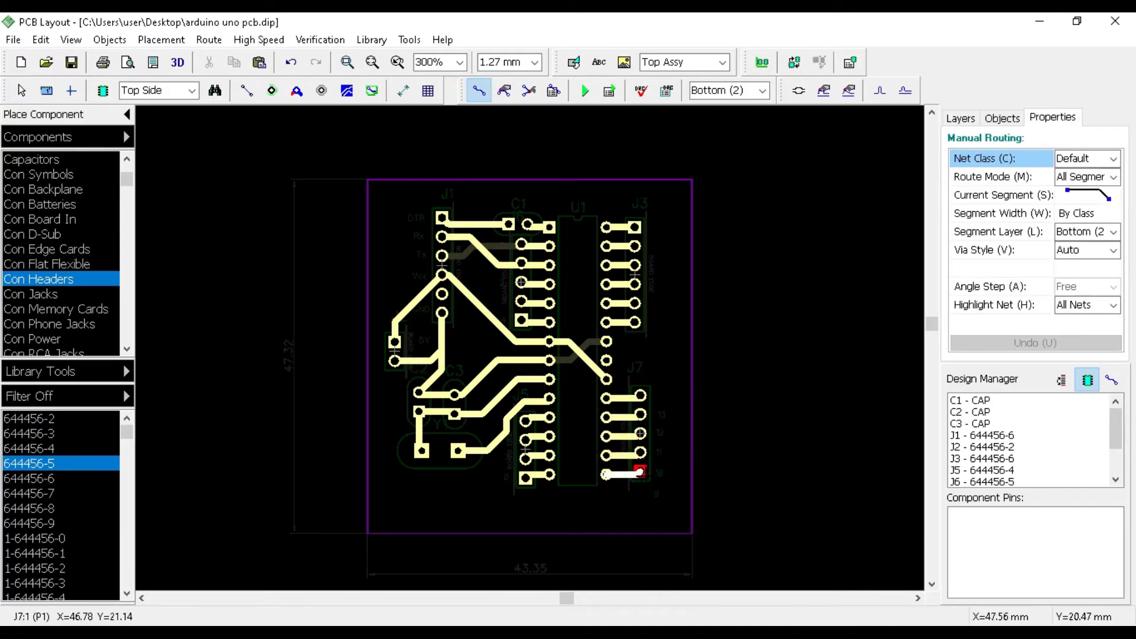
left_click(637, 475)
Switch back to the Top layer and move labels 9 to 13 up to line up with J7's pins.
left_click(762, 91)
left_click(710, 105)
left_click_drag(704, 384, 650, 522)
left_click_drag(660, 476, 660, 457)
Create pin labels A0, A1 and A2 from pasted copies of the silkscreen text outside the board.
key("ctrl+v")
double_click(739, 323)
type("A0")
key("Return")
right_click(737, 270)
left_click(756, 291)
type("A1")
key("Return")
type("A2")
key("Return")
Create pin labels A3, A4 and A5 from pasted copies of the silkscreen text outside the board.
key("ctrl+v")
double_click(794, 312)
type("A3")
key("Return")
key("ctrl+v")
double_click(817, 318)
type("A4")
key("Return")
right_click(824, 231)
left_click(840, 240)
Place labels A0 to A5 beside J3's pins in ascending order, starting at its lowest pin.
left_click_drag(659, 326, 662, 327)
left_click_drag(735, 274, 661, 305)
left_click_drag(765, 289, 666, 285)
left_click_drag(792, 305, 691, 270)
left_click_drag(813, 237, 661, 234)
Zoom the layout to 400%, open the 3D preview with the listed models accepted, and examine the board by rotating it.
left_click(460, 62)
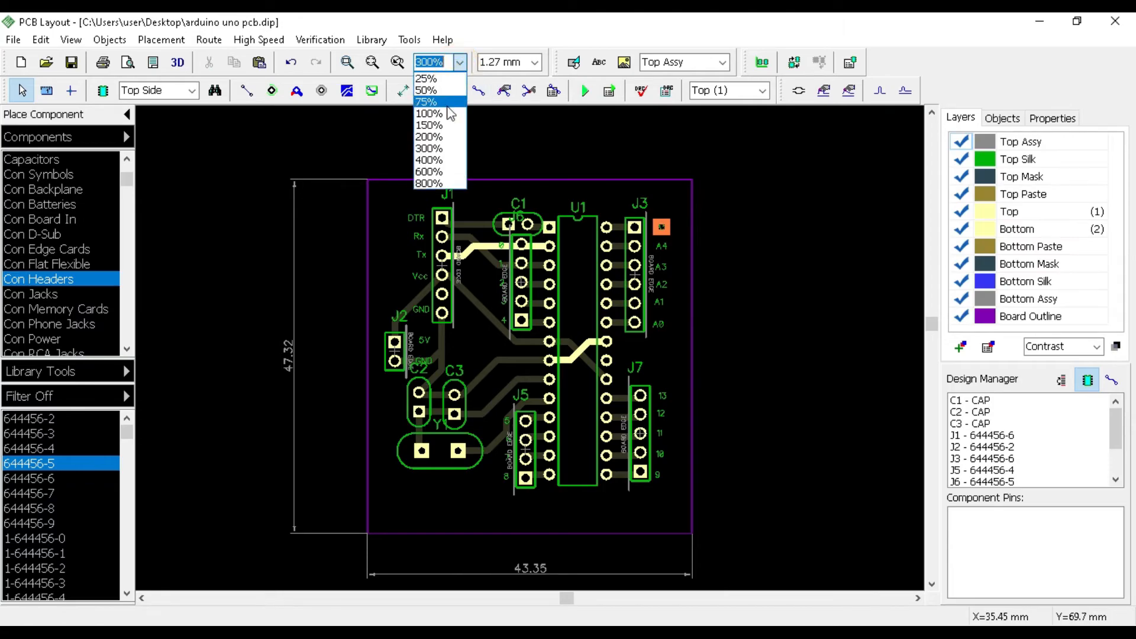
left_click(440, 161)
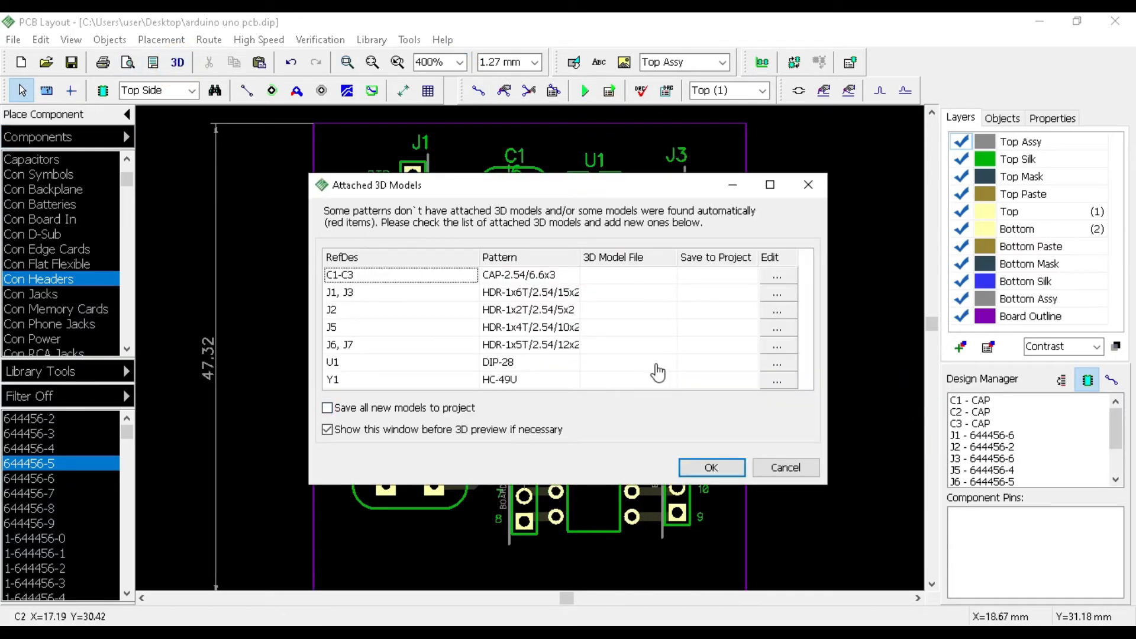
left_click(722, 472)
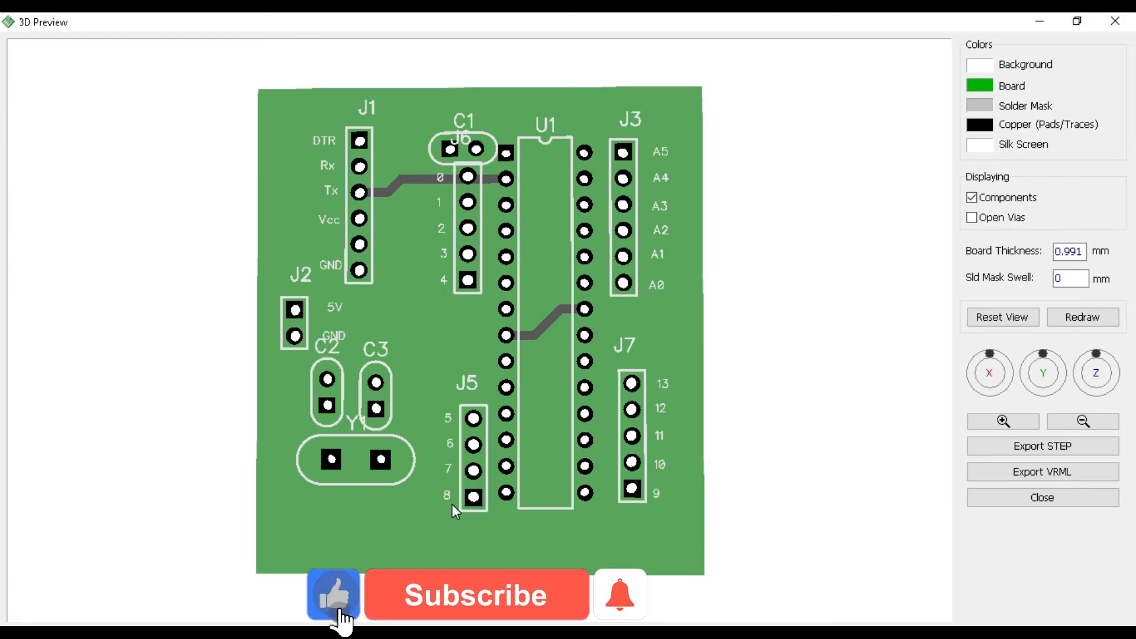
left_click_drag(325, 338, 694, 349)
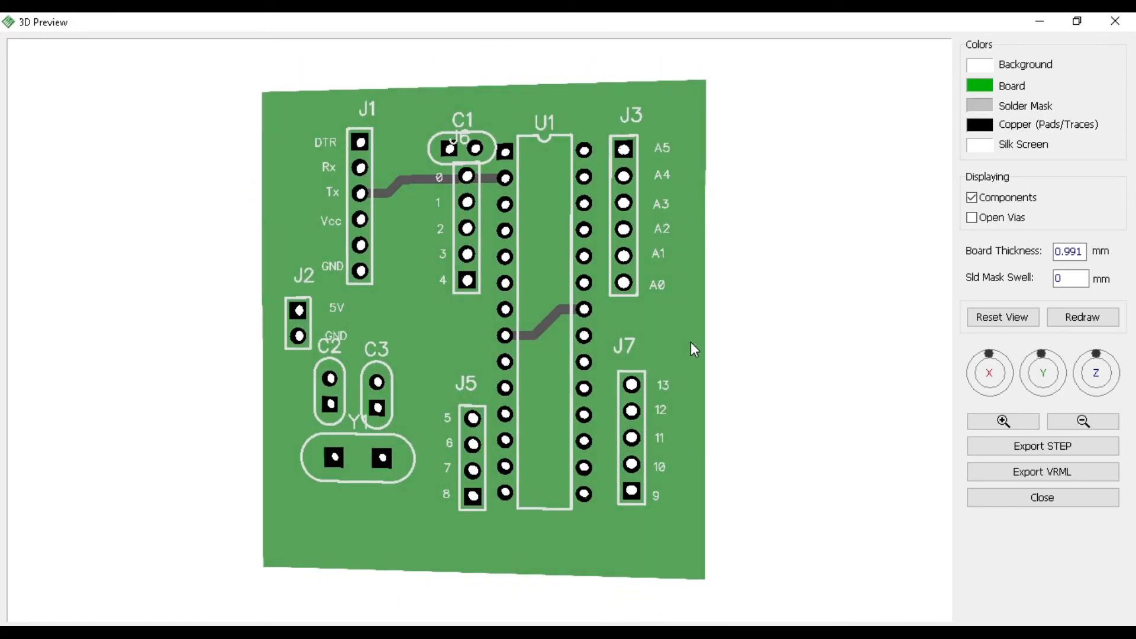